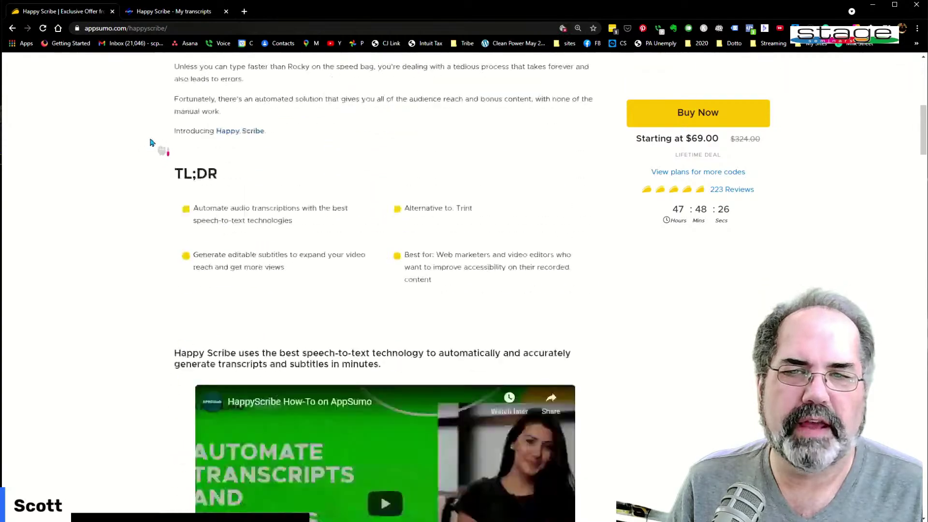
Step: Review the Happy Scribe deal page, including the deal terms and the Single, Double and Multiple plans
{"action": "scroll", "coordinate": [184, 153], "scroll_direction": "down", "scroll_amount": 20}
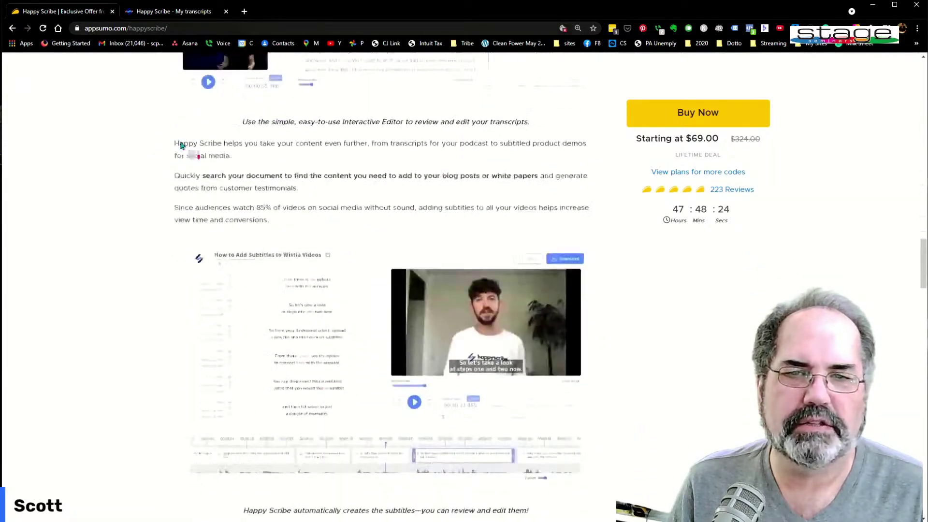
{"action": "scroll", "coordinate": [197, 153], "scroll_direction": "down", "scroll_amount": 20}
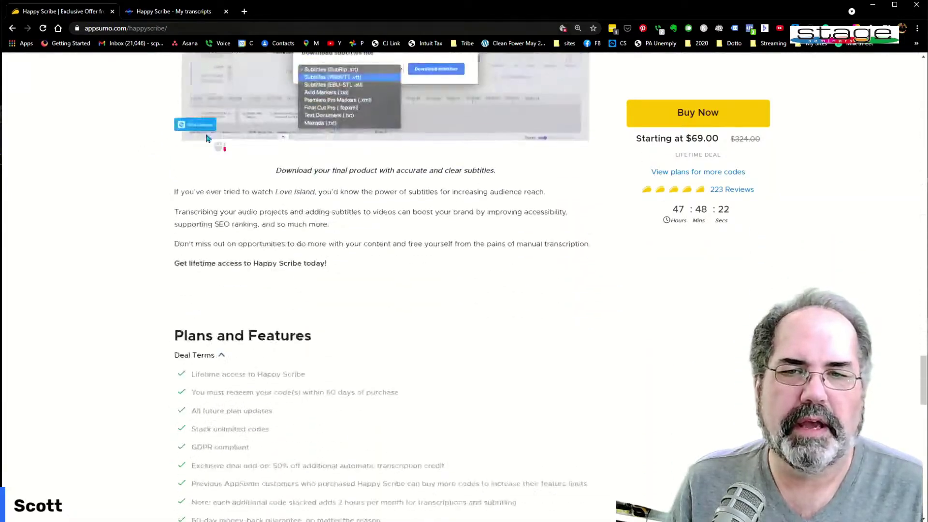
{"action": "scroll", "coordinate": [216, 143], "scroll_direction": "down", "scroll_amount": 3}
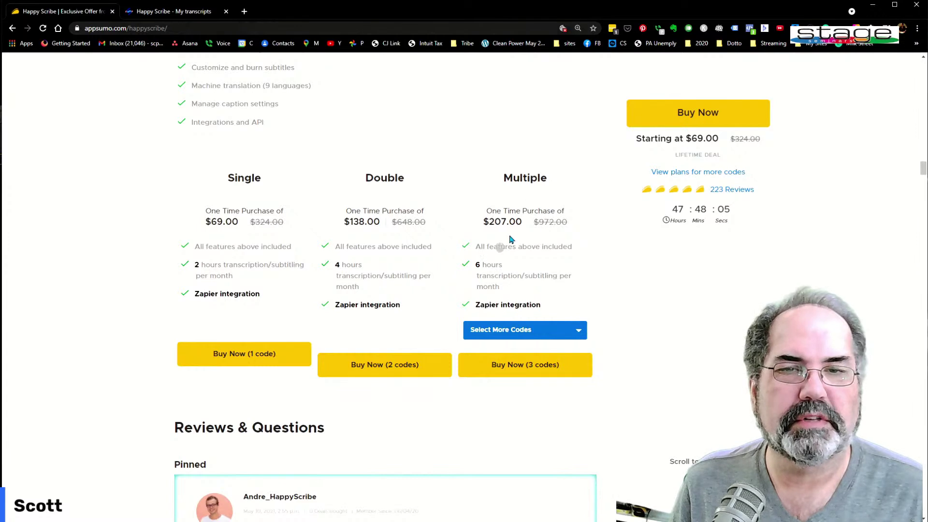
Step: Upload the Straight Edge drafting table MP4 from the computer to the Drawings folder and submit it for automatic transcription in English (United States)
{"action": "left_click", "coordinate": [186, 13]}
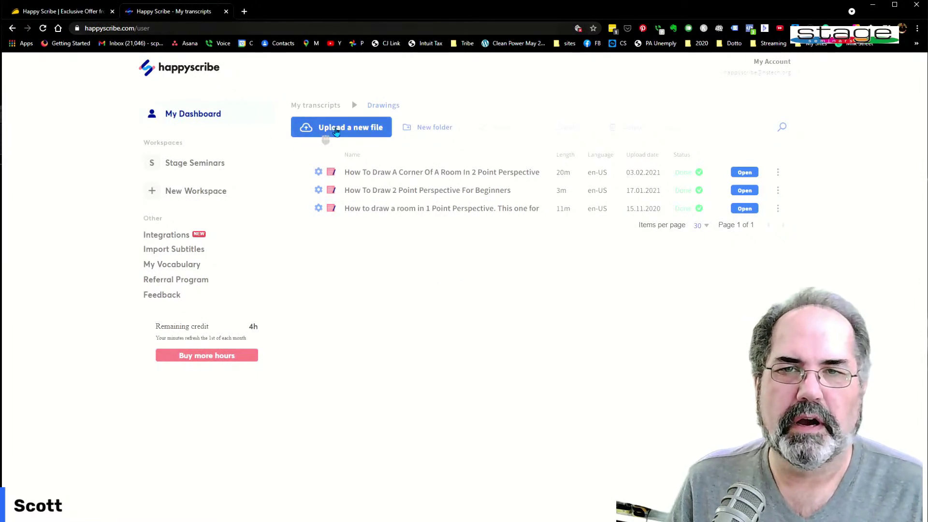
{"action": "left_click", "coordinate": [338, 128]}
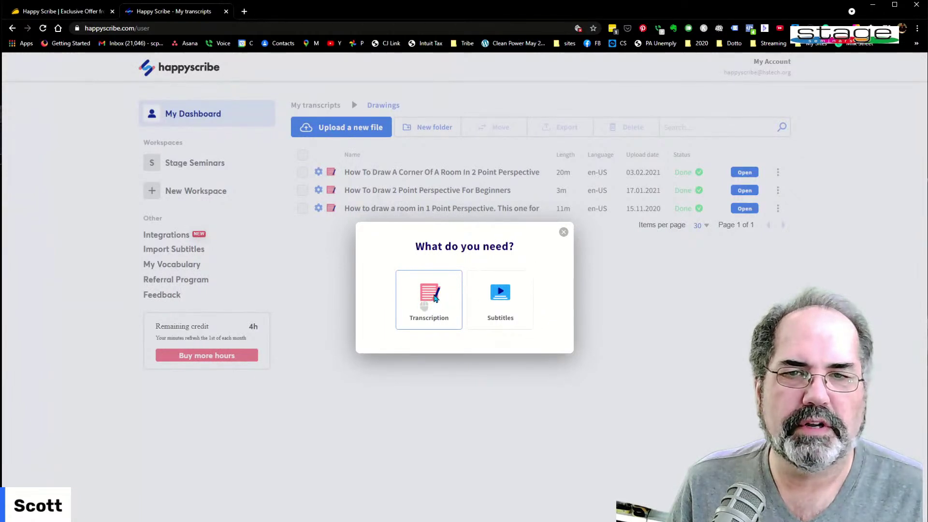
{"action": "left_click", "coordinate": [435, 299]}
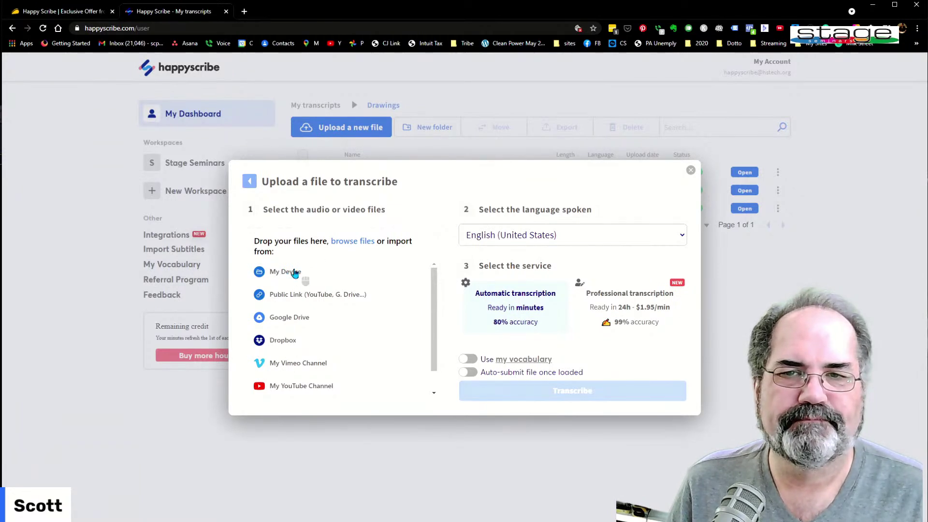
{"action": "left_click", "coordinate": [292, 272]}
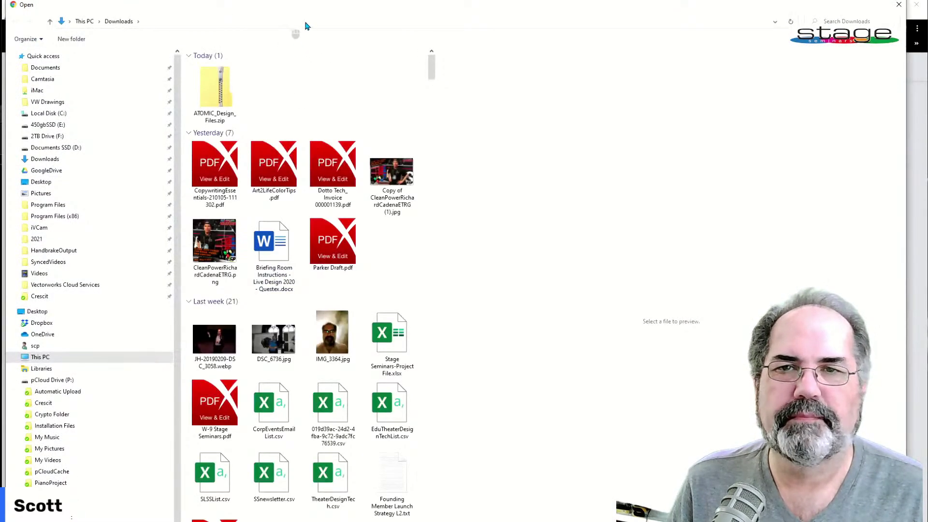
{"action": "double_click", "coordinate": [310, 12]}
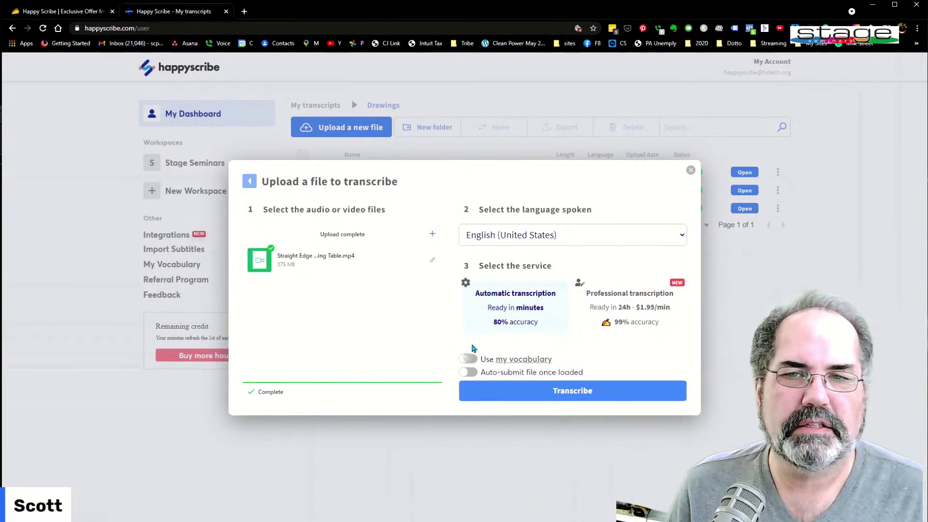
{"action": "left_click", "coordinate": [572, 392]}
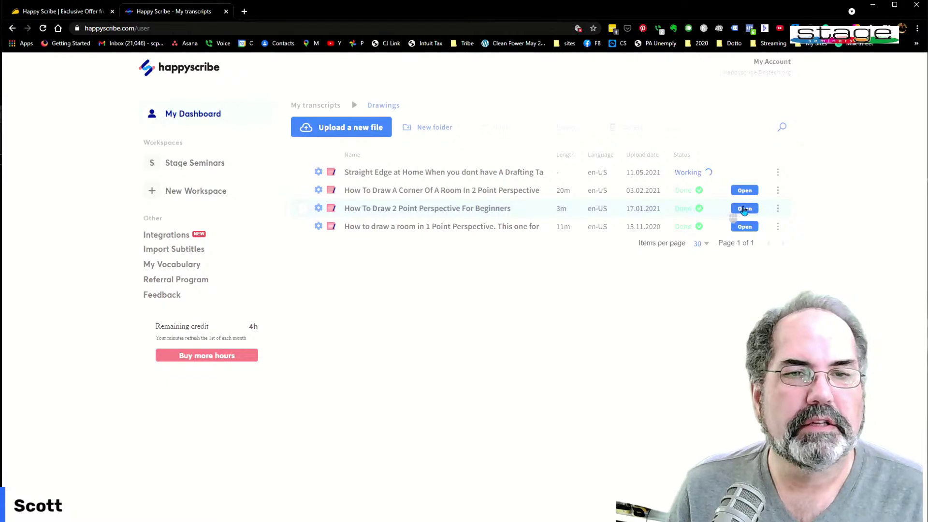
Step: Open the "How To Draw 2 Point Perspective For Beginners" transcript, play it, jump to "both labeled vantage point" and pause
{"action": "left_click", "coordinate": [739, 210]}
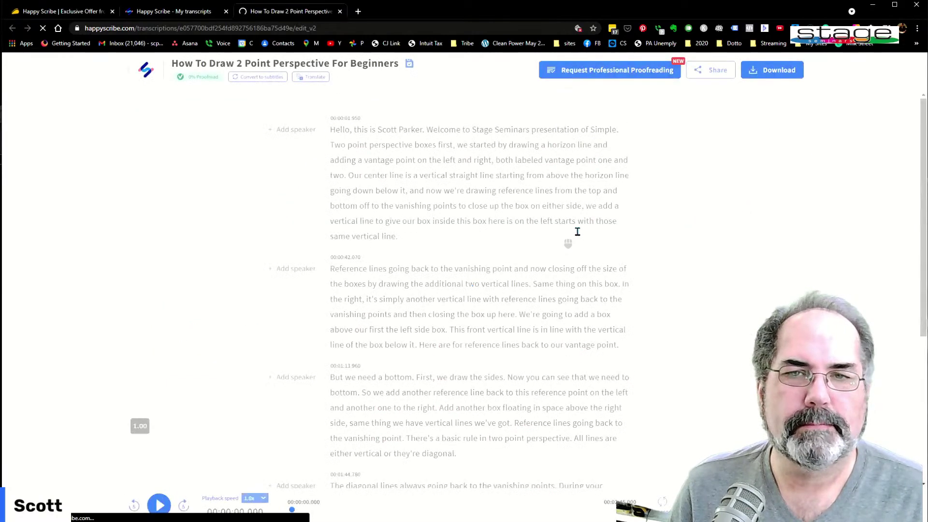
{"action": "left_click", "coordinate": [160, 505]}
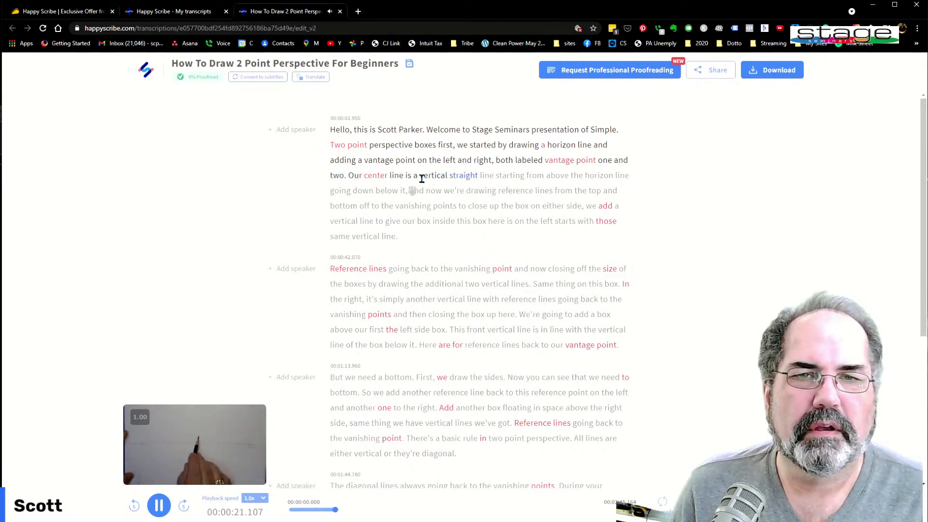
{"action": "left_click", "coordinate": [560, 160]}
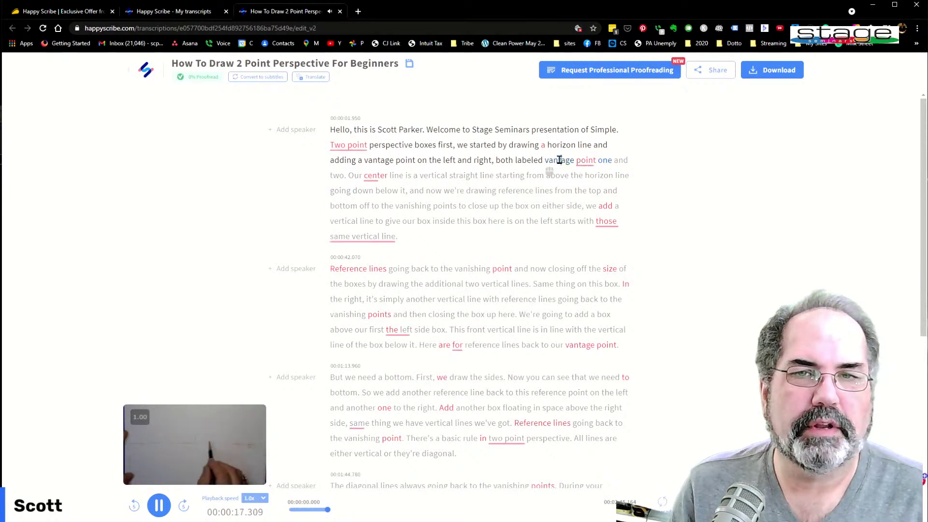
{"action": "left_click", "coordinate": [159, 506]}
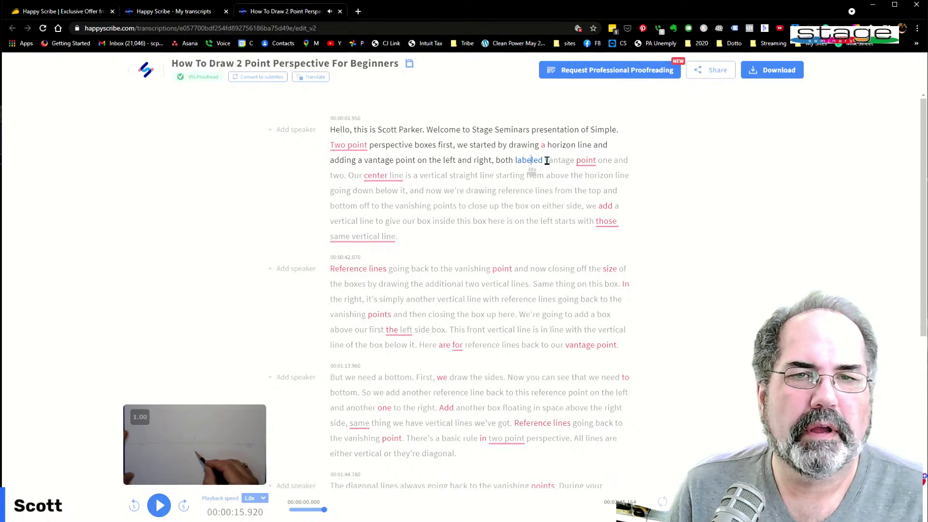
Step: Replace "vantage" with "vanishing" in the phrase "both labeled vantage point one and two" in the first paragraph
{"action": "left_click", "coordinate": [559, 161]}
{"action": "double_click", "coordinate": [560, 162]}
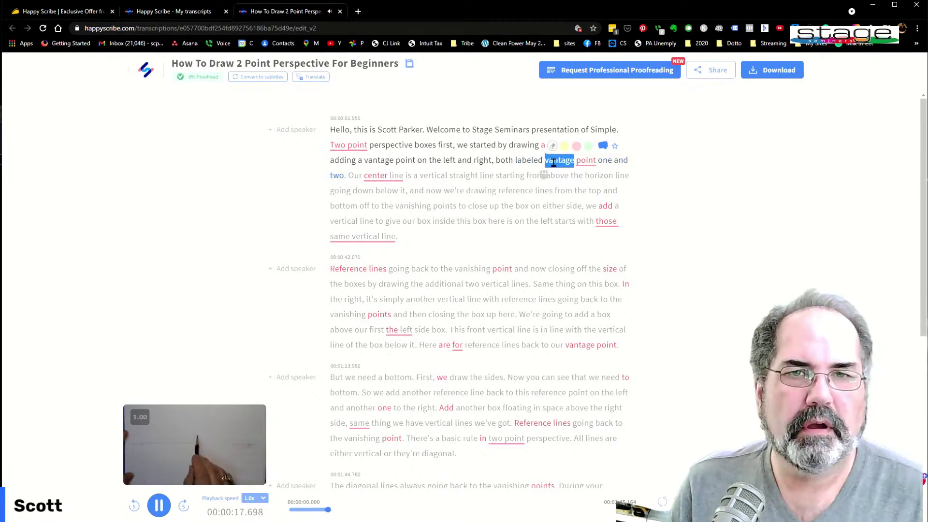
{"action": "type", "text": "vanis"}
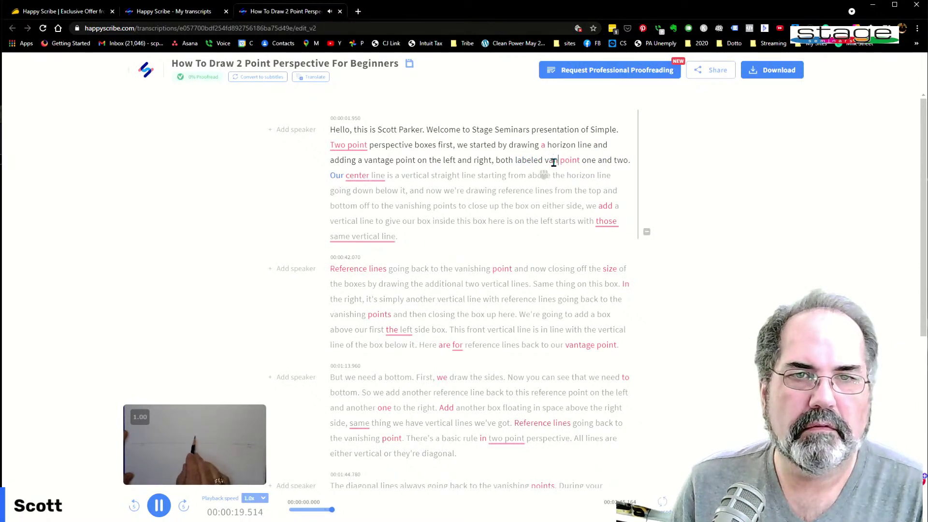
{"action": "type", "text": "hing"}
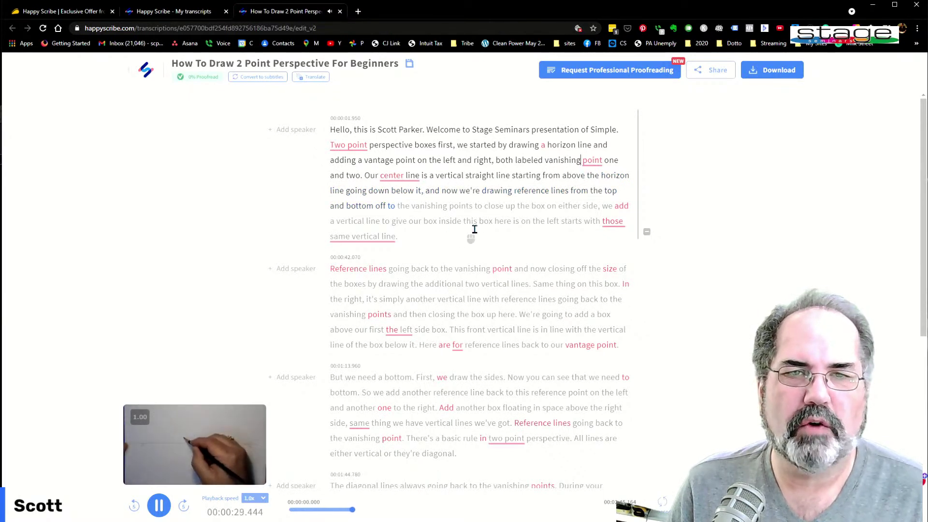
Step: Pause playback and jump the recording to words in the transcript's second and third paragraphs
{"action": "left_click", "coordinate": [160, 505]}
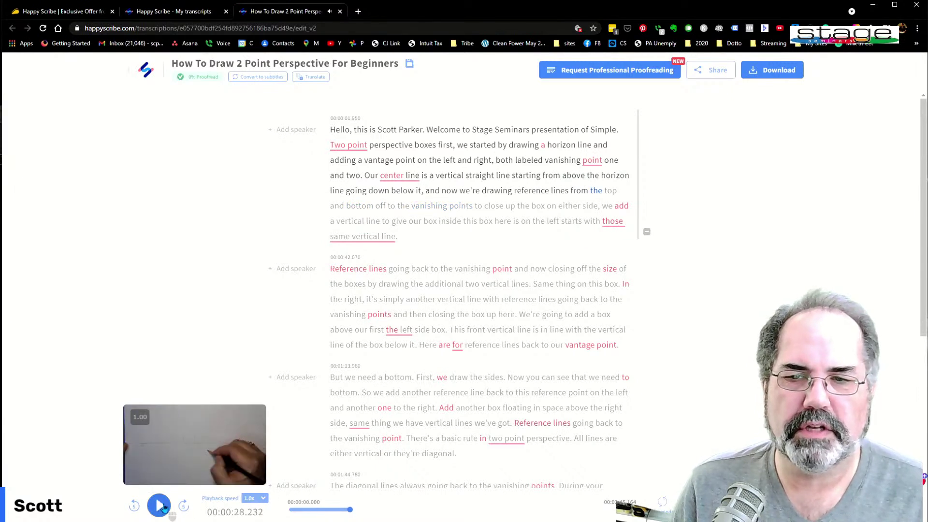
{"action": "left_click", "coordinate": [366, 341]}
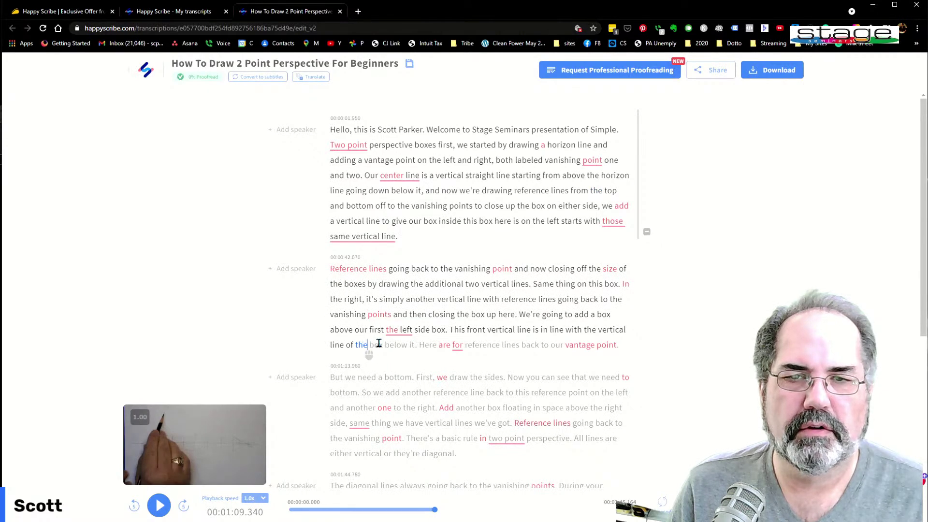
{"action": "left_click", "coordinate": [478, 408]}
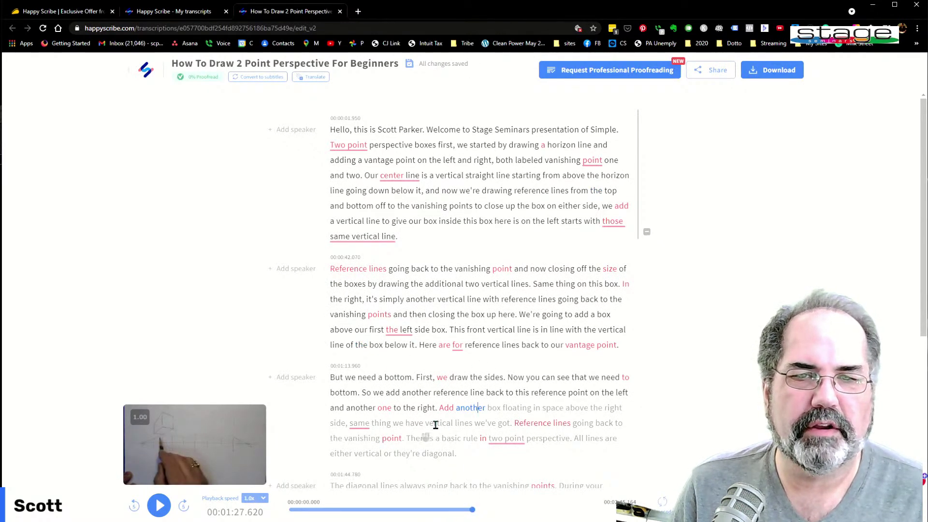
Step: Look at the starting timecode and audio-text alignment options, leaving them unchanged
{"action": "left_click", "coordinate": [661, 505]}
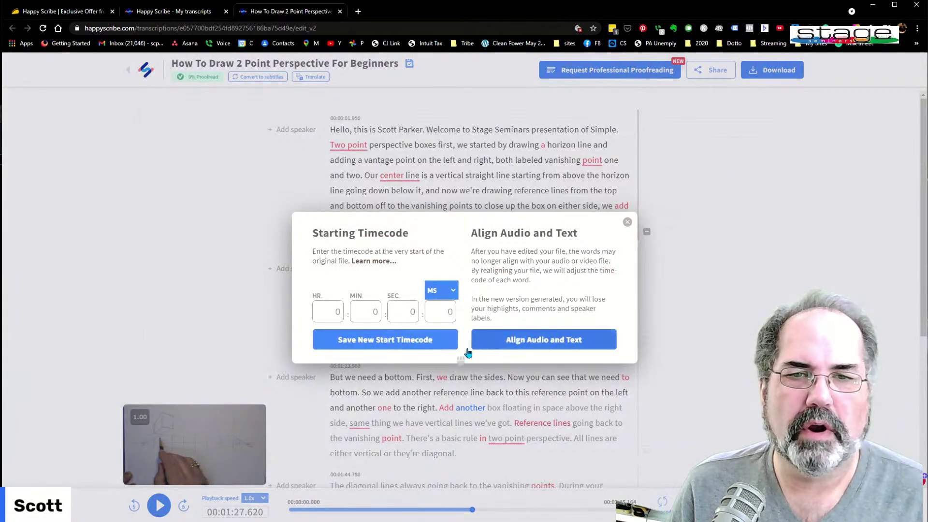
{"action": "left_click", "coordinate": [627, 222]}
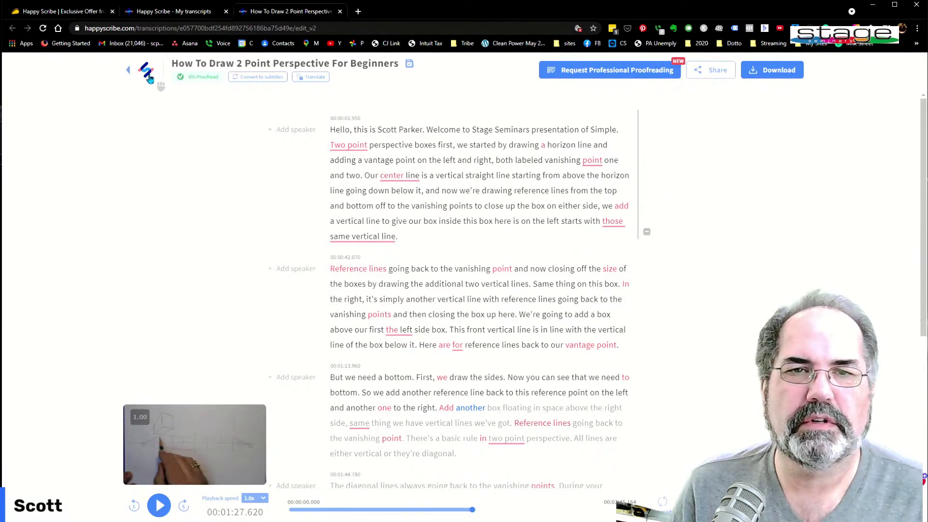
Step: Return to the transcript list, reopen "How To Draw 2 Point Perspective For Beginners" from the Drawings folder and look through its text
{"action": "left_click", "coordinate": [127, 74]}
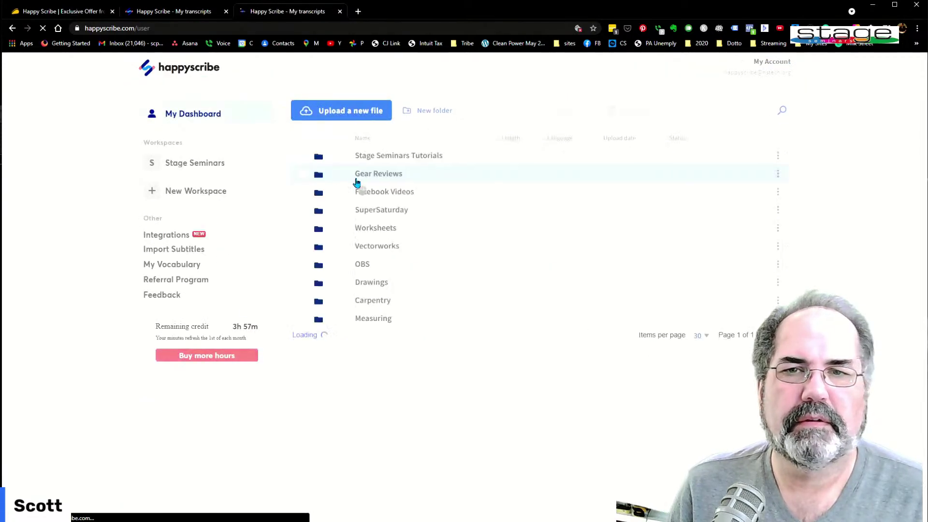
{"action": "left_click", "coordinate": [372, 288]}
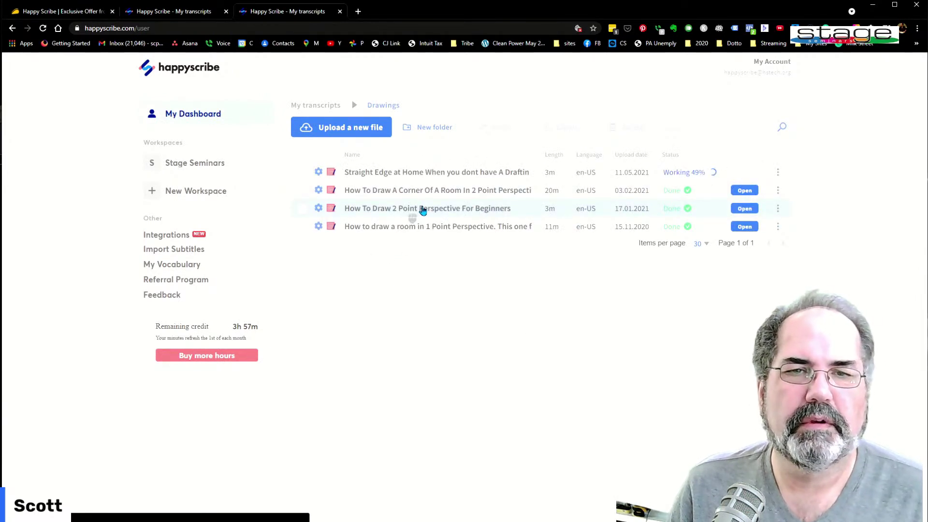
{"action": "left_click", "coordinate": [422, 209]}
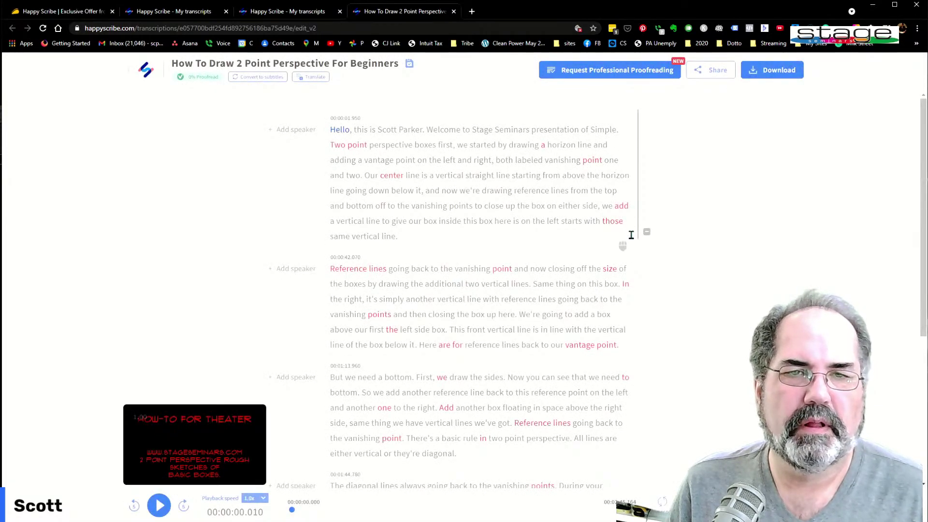
{"action": "scroll", "coordinate": [459, 354], "scroll_direction": "down", "scroll_amount": 2}
{"action": "scroll", "coordinate": [459, 354], "scroll_direction": "down", "scroll_amount": 3}
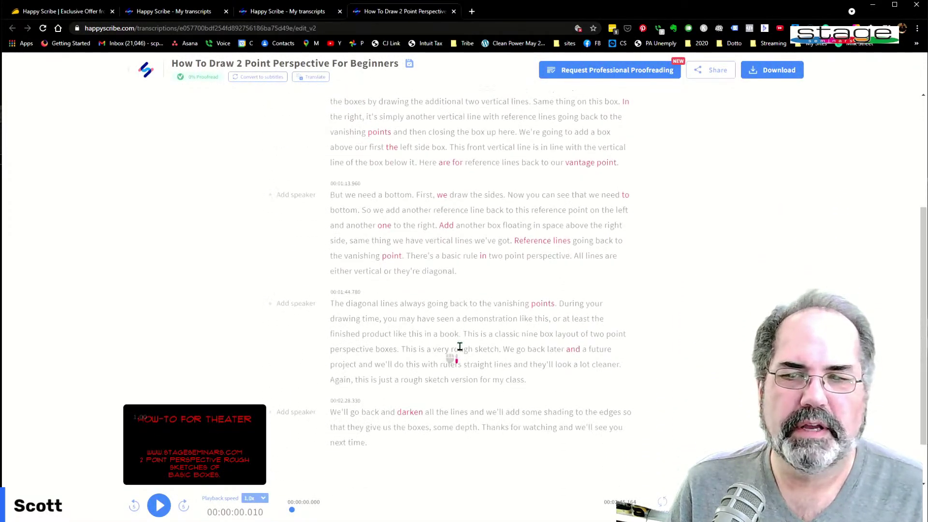
{"action": "scroll", "coordinate": [537, 274], "scroll_direction": "up", "scroll_amount": 4}
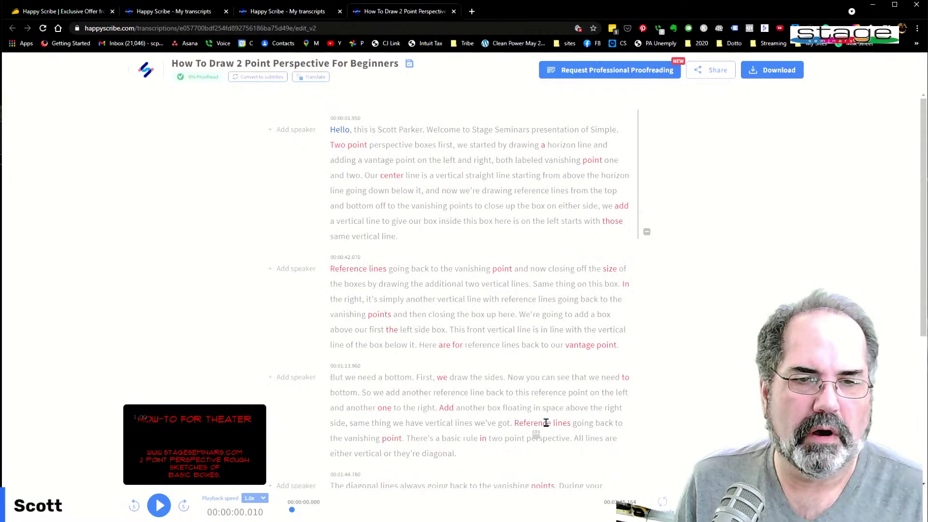
Step: Look at the editor settings for version history, rewind on pause, proofreading helper and audio-only playback, then return to the transcript
{"action": "left_click", "coordinate": [790, 506]}
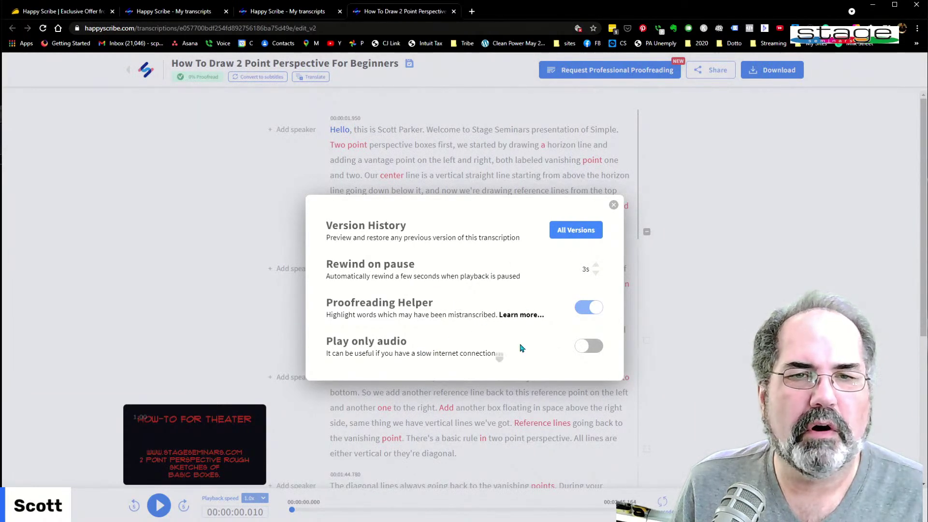
{"action": "left_click", "coordinate": [701, 333]}
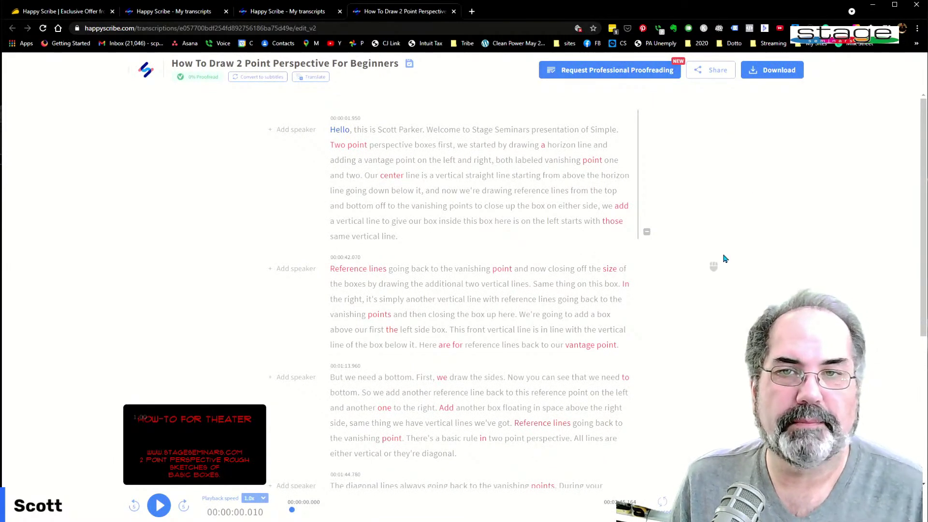
{"action": "left_click", "coordinate": [194, 126]}
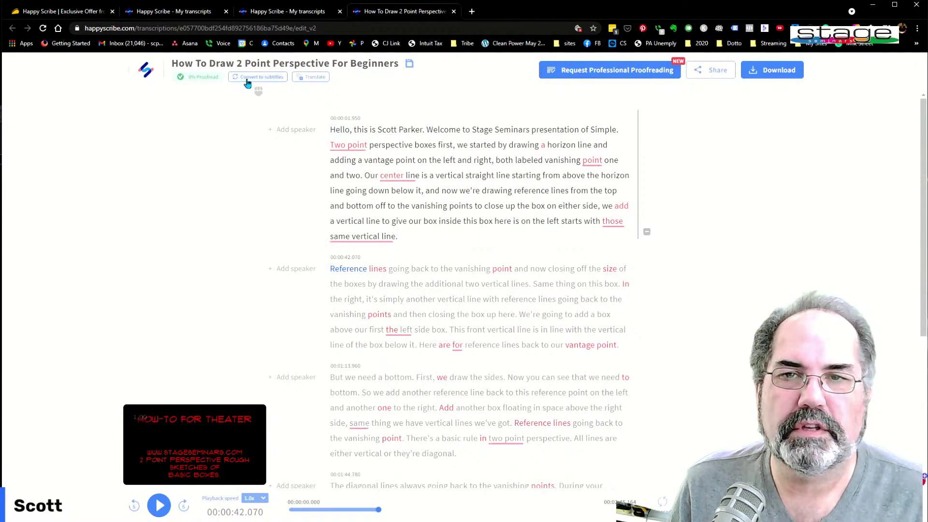
Step: Convert the transcript to subtitles, agreeing to leave the transcript page
{"action": "left_click", "coordinate": [266, 81]}
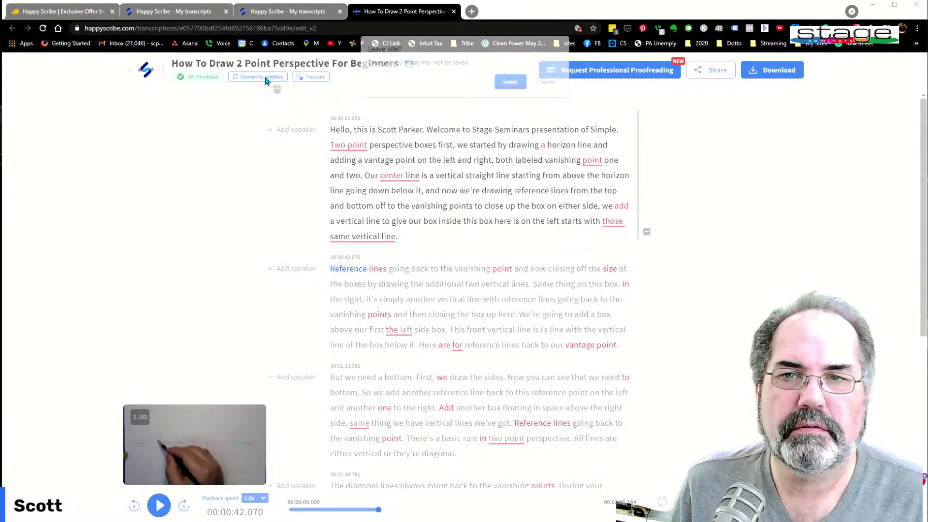
{"action": "left_click", "coordinate": [505, 82]}
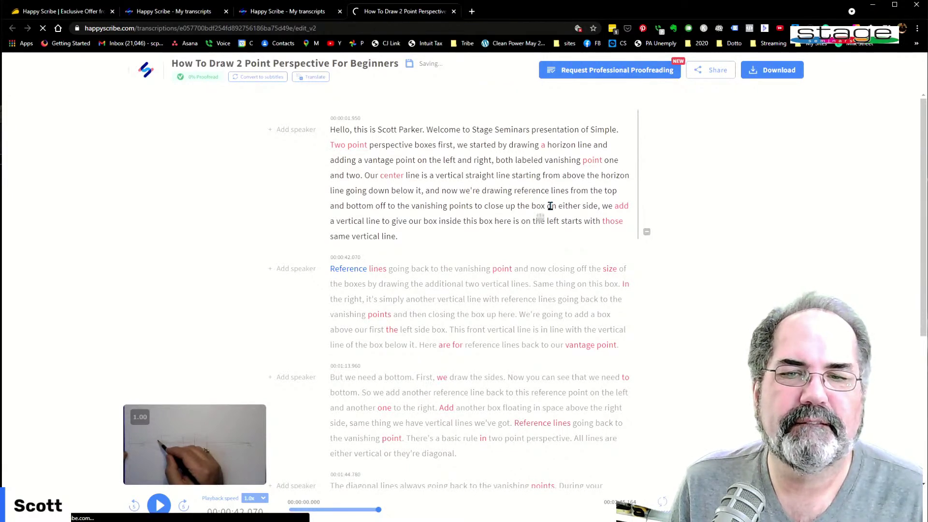
{"action": "left_click", "coordinate": [259, 79]}
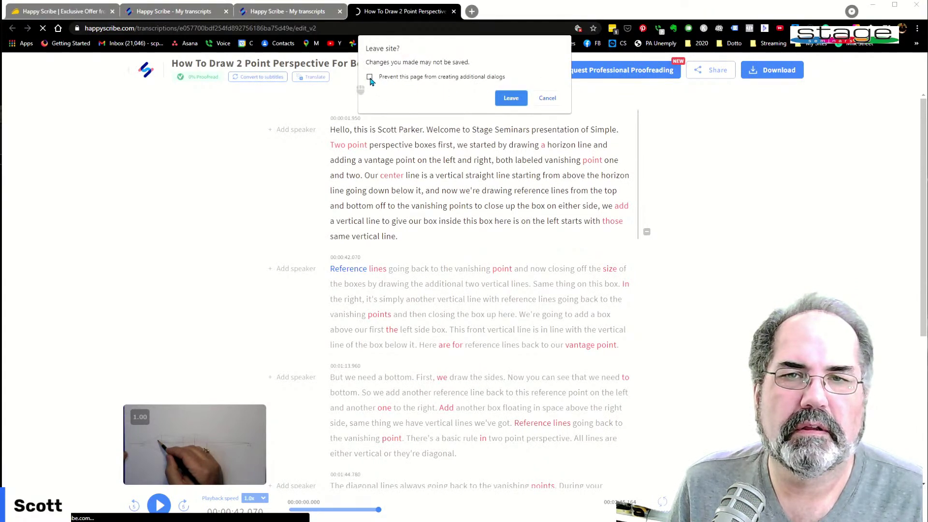
{"action": "left_click", "coordinate": [510, 98]}
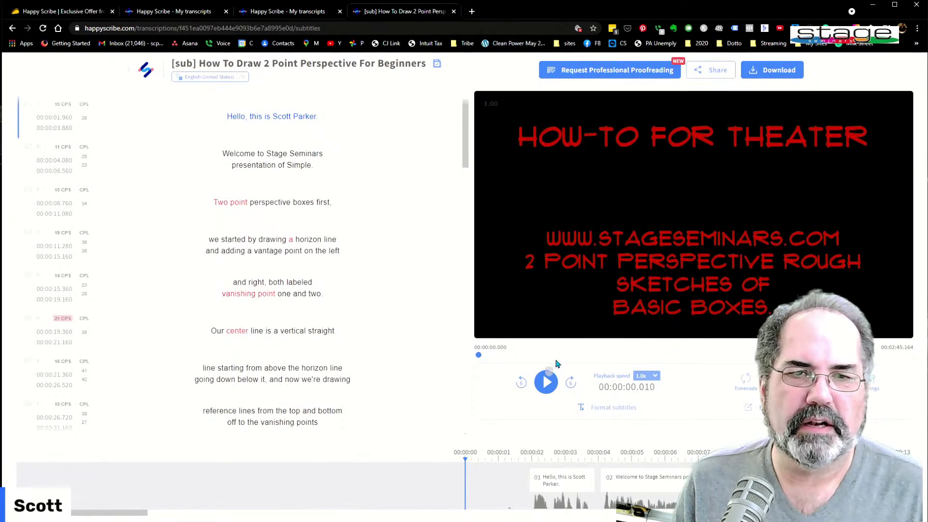
Step: Play the video from the start to preview its subtitles and pause at about 30 seconds
{"action": "left_click", "coordinate": [548, 383]}
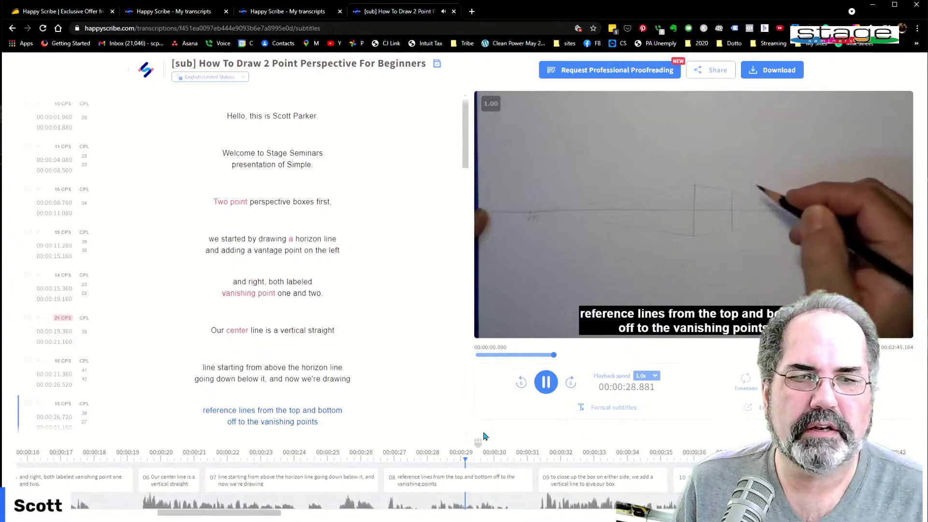
{"action": "left_click", "coordinate": [546, 381]}
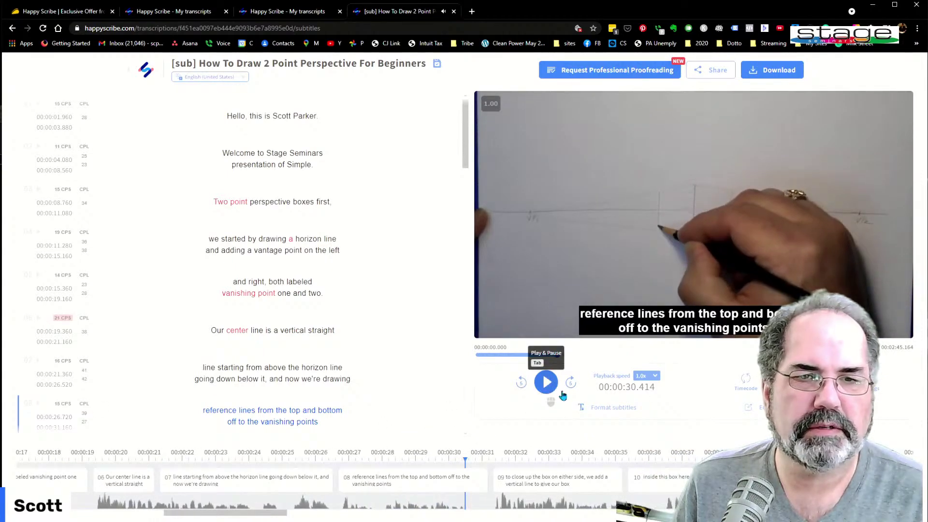
Step: Open the subtitle formatting settings and look through the available fonts without changing the font
{"action": "left_click", "coordinate": [601, 412]}
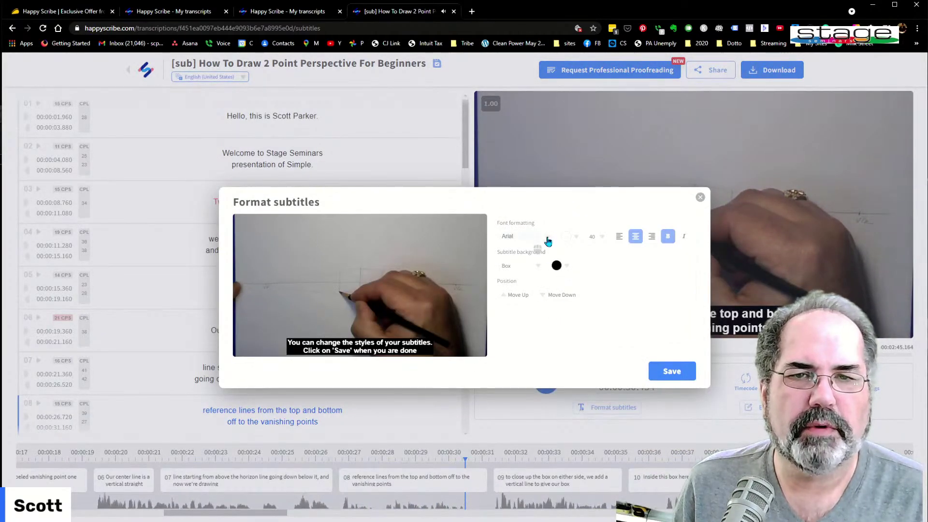
{"action": "left_click", "coordinate": [547, 240]}
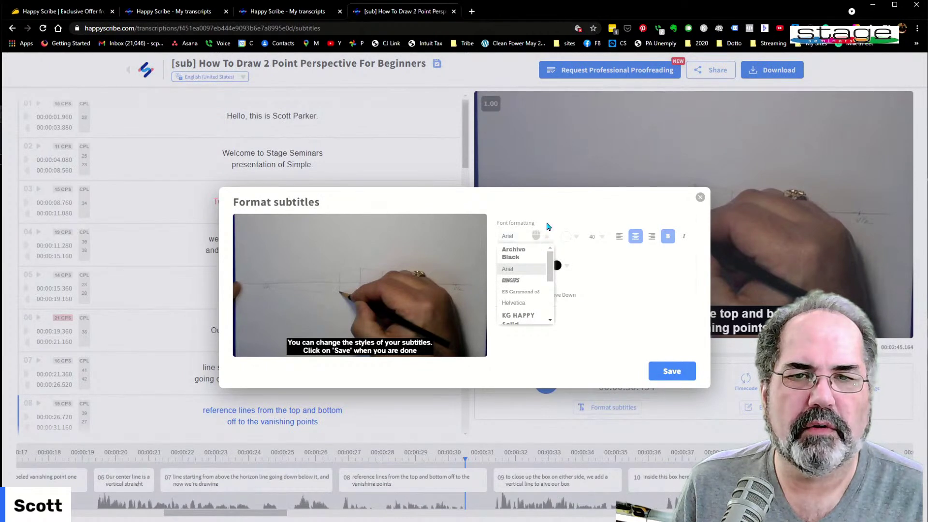
{"action": "left_click", "coordinate": [568, 209]}
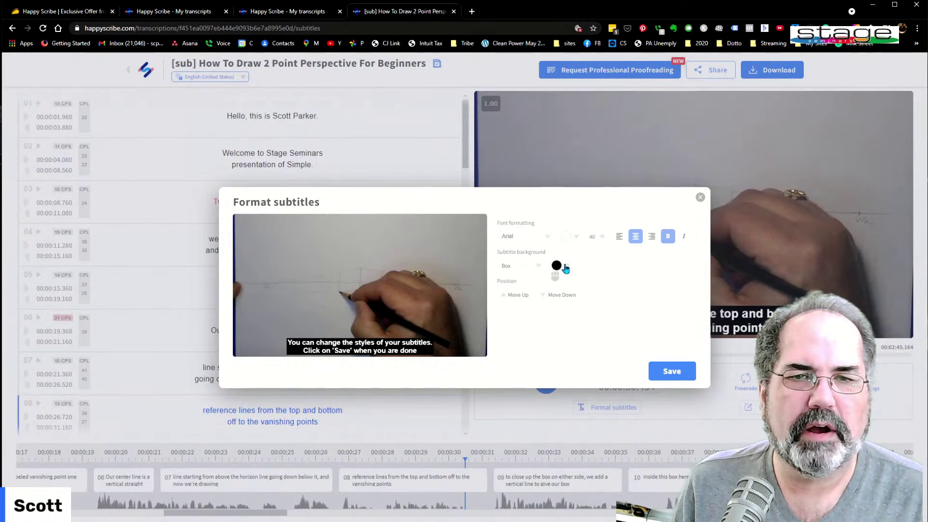
Step: Try orange and white as the subtitle background colour, and set it back to black
{"action": "left_click", "coordinate": [566, 267]}
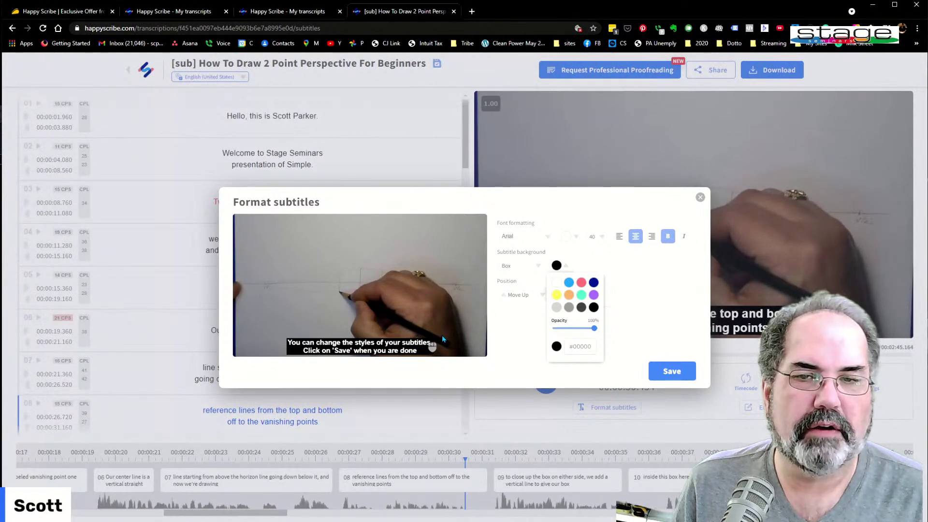
{"action": "left_click", "coordinate": [569, 295]}
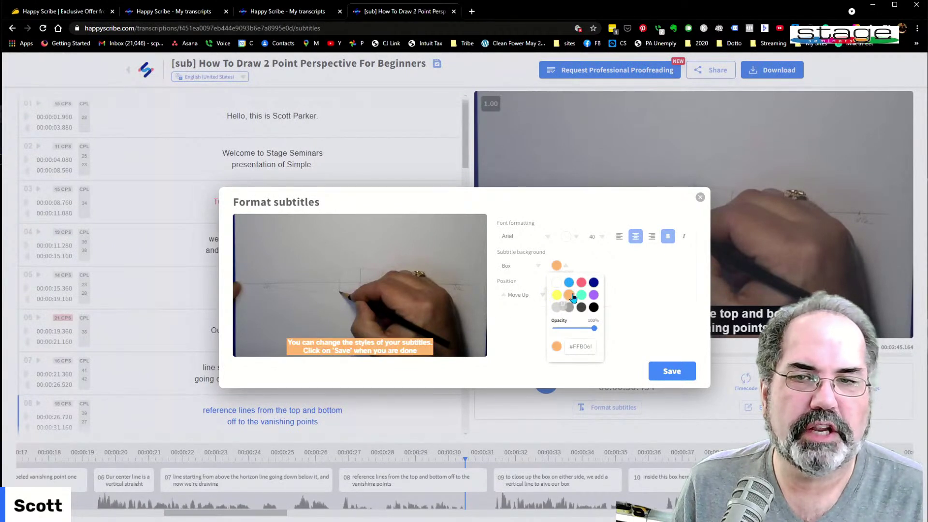
{"action": "left_click", "coordinate": [557, 282]}
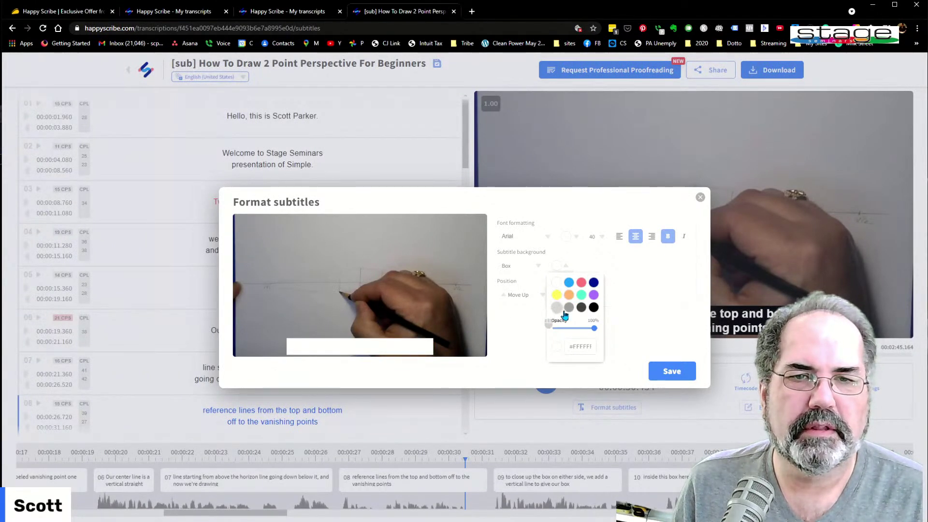
{"action": "left_click", "coordinate": [594, 307]}
{"action": "left_click", "coordinate": [610, 259]}
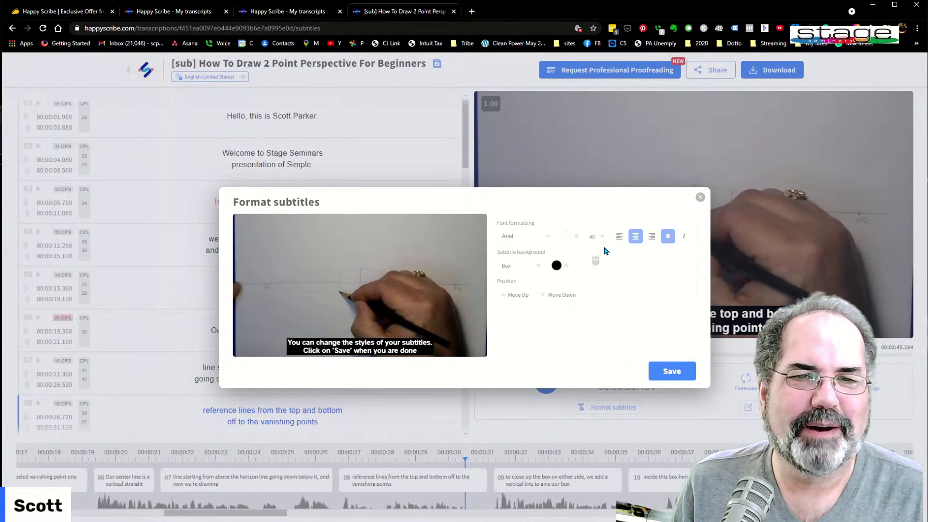
Step: Set the subtitle font size to 50
{"action": "left_click", "coordinate": [600, 238]}
{"action": "scroll", "coordinate": [602, 270], "scroll_direction": "down", "scroll_amount": 5}
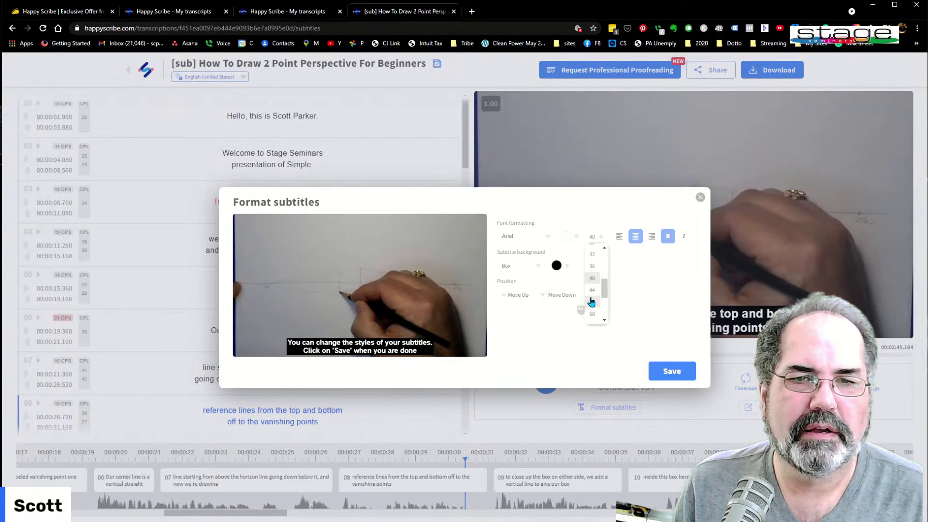
{"action": "left_click", "coordinate": [593, 302]}
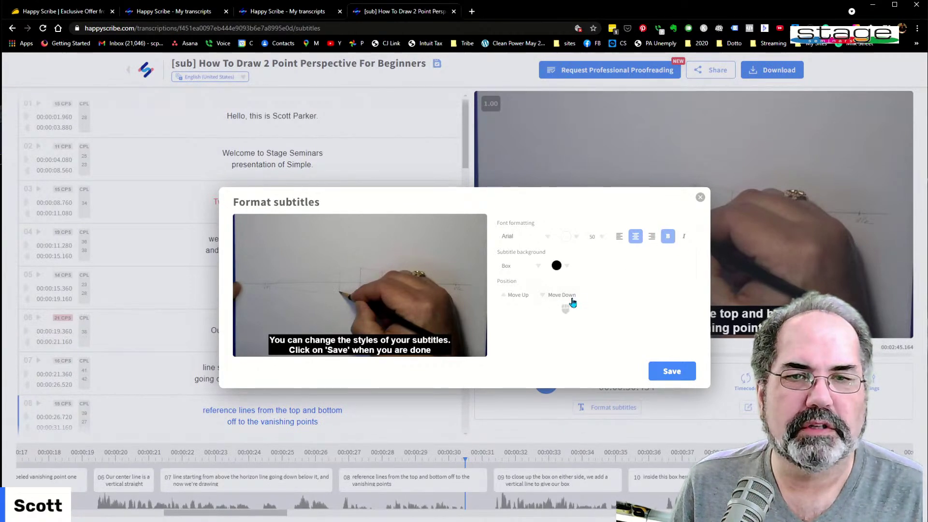
Step: Shift the subtitle position up four steps and back down four, and save the subtitle formatting
{"action": "left_click", "coordinate": [518, 295]}
{"action": "left_click", "coordinate": [518, 296]}
{"action": "left_click", "coordinate": [518, 295]}
{"action": "left_click", "coordinate": [518, 295]}
{"action": "left_click", "coordinate": [566, 295]}
{"action": "left_click", "coordinate": [565, 296]}
{"action": "left_click", "coordinate": [566, 296]}
{"action": "left_click", "coordinate": [568, 295]}
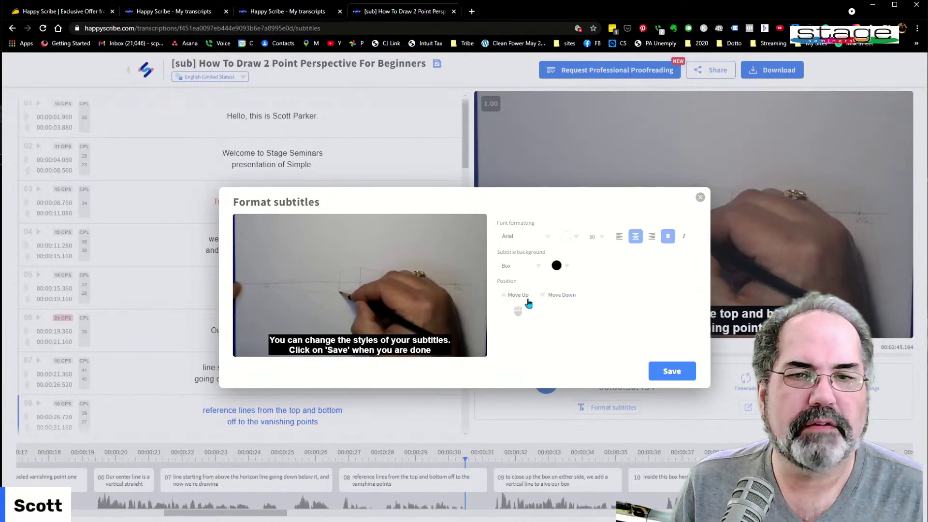
{"action": "left_click", "coordinate": [667, 372]}
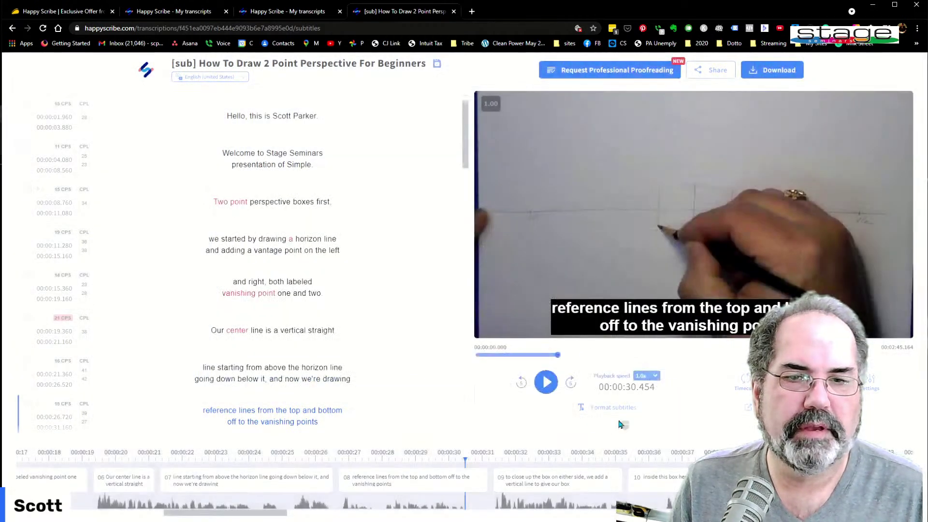
Step: Jump ahead along the timeline to check the subtitles at about 1:31, 1:36 and 1:45
{"action": "left_click_drag", "start_coordinate": [259, 513], "coordinate": [526, 514]}
{"action": "left_click", "coordinate": [549, 455]}
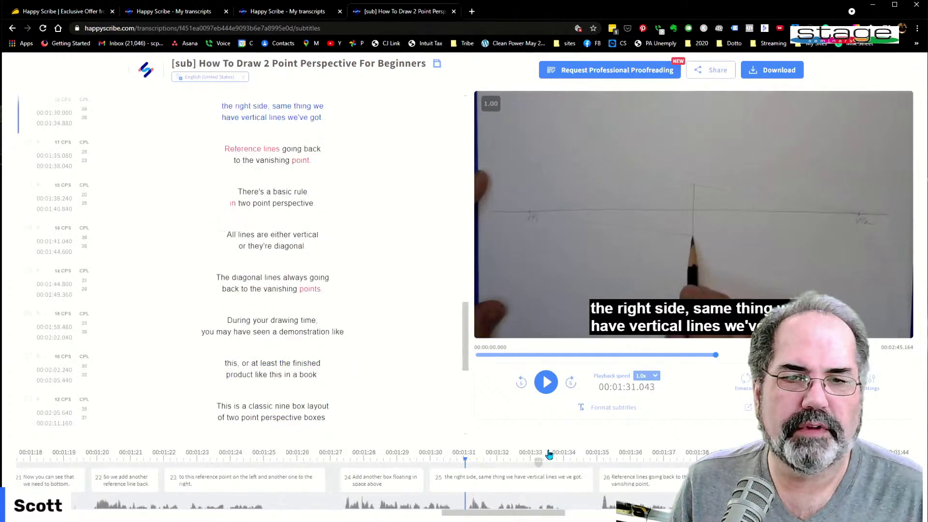
{"action": "left_click", "coordinate": [629, 452]}
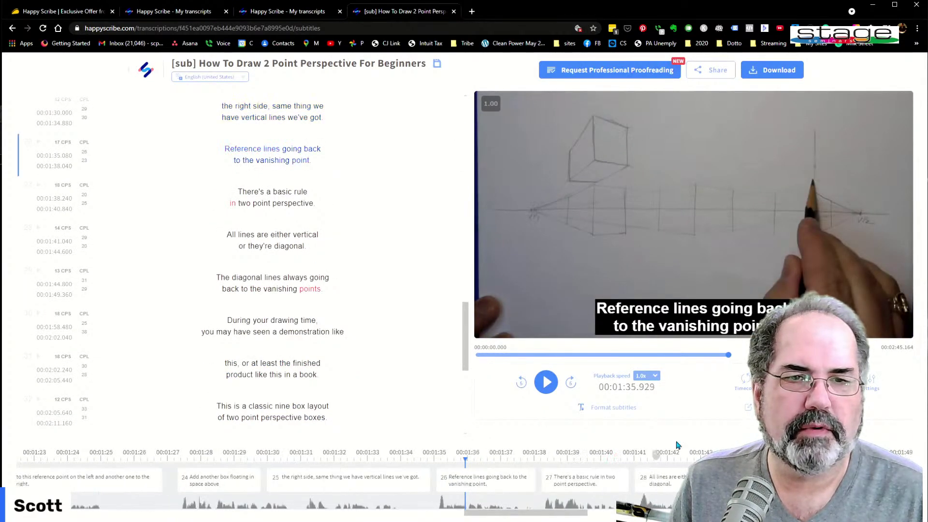
{"action": "left_click", "coordinate": [785, 453]}
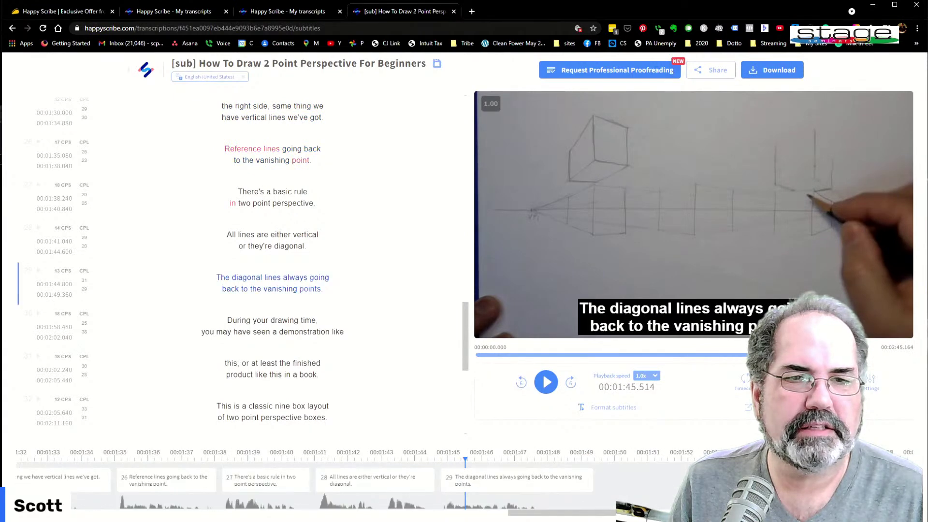
Step: Go back to the subtitle at about 13 seconds, replace "vantage" with "vanishing" and pause playback
{"action": "left_click_drag", "start_coordinate": [558, 513], "coordinate": [88, 519]}
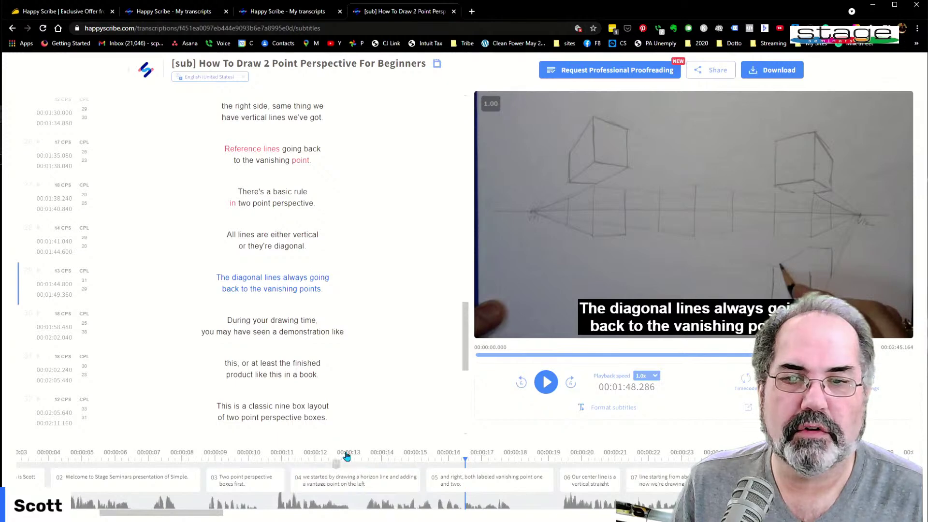
{"action": "left_click", "coordinate": [347, 459]}
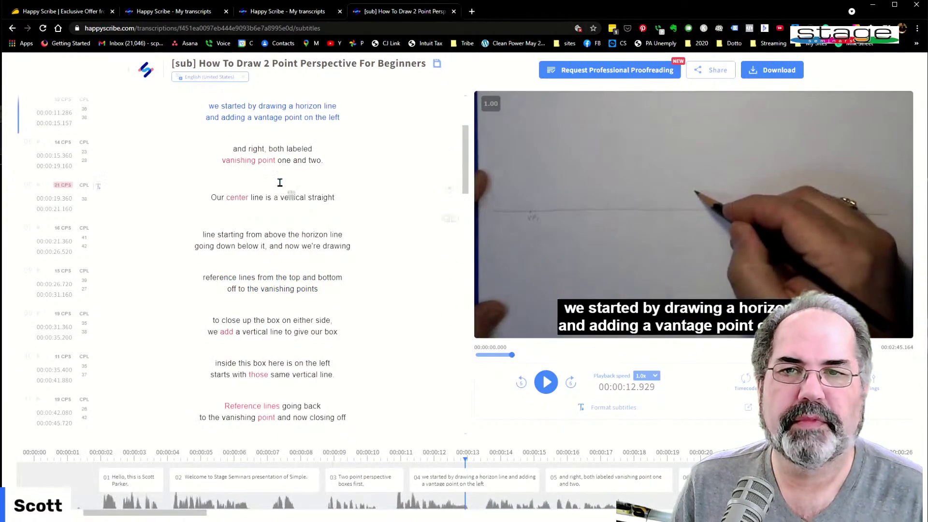
{"action": "left_click", "coordinate": [273, 117]}
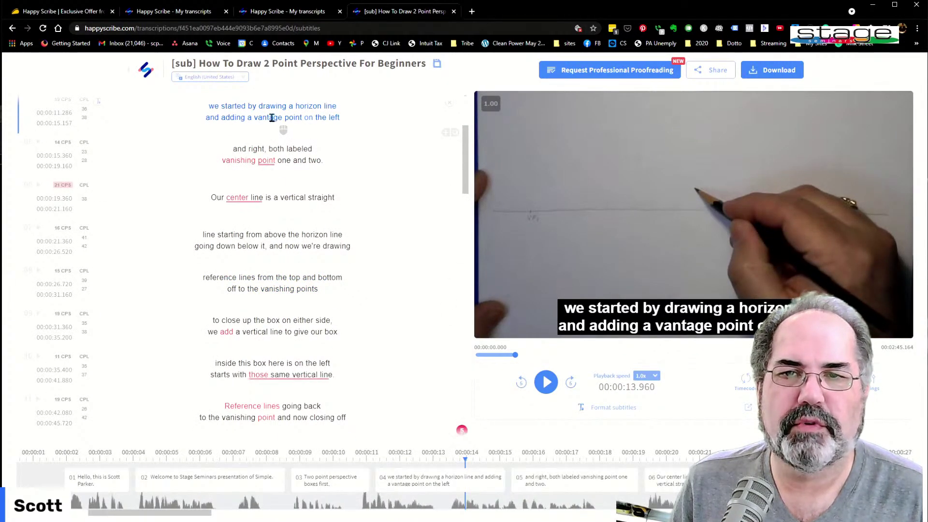
{"action": "double_click", "coordinate": [272, 118]}
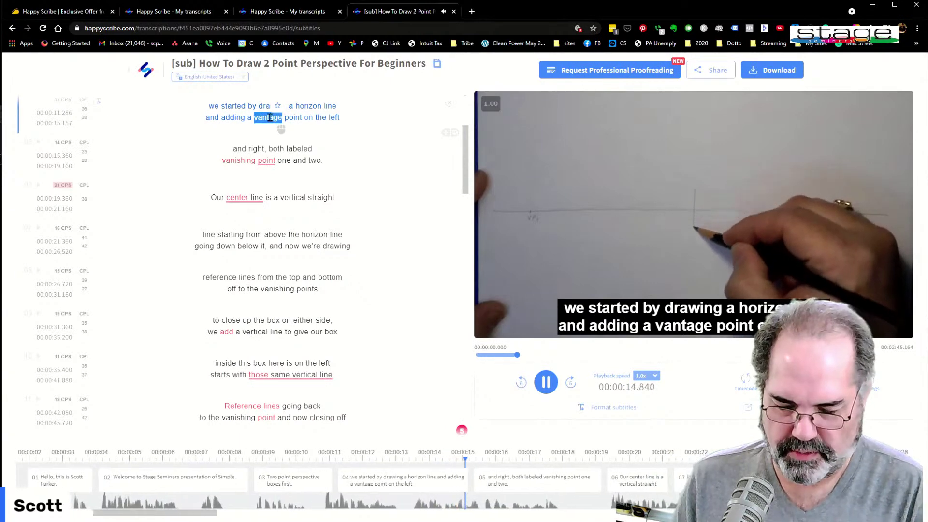
{"action": "type", "text": "v"}
{"action": "type", "text": "anishin"}
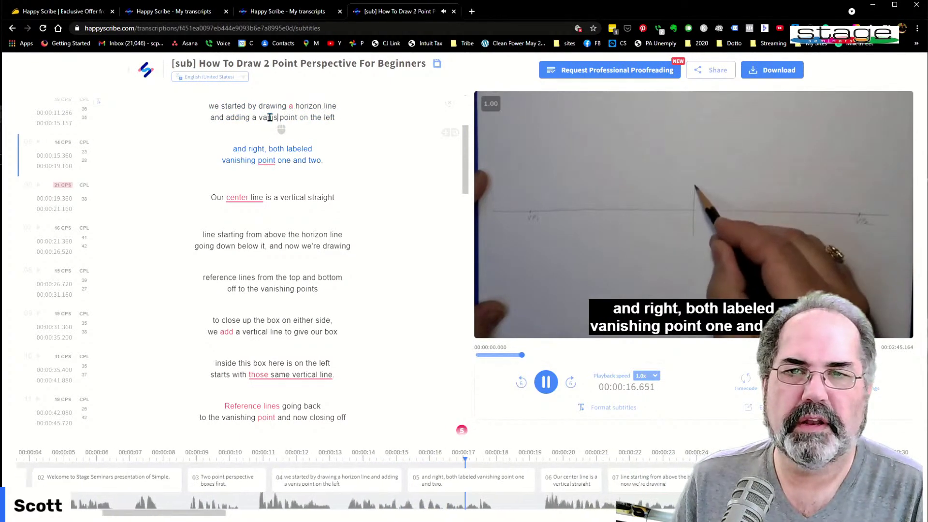
{"action": "type", "text": "g"}
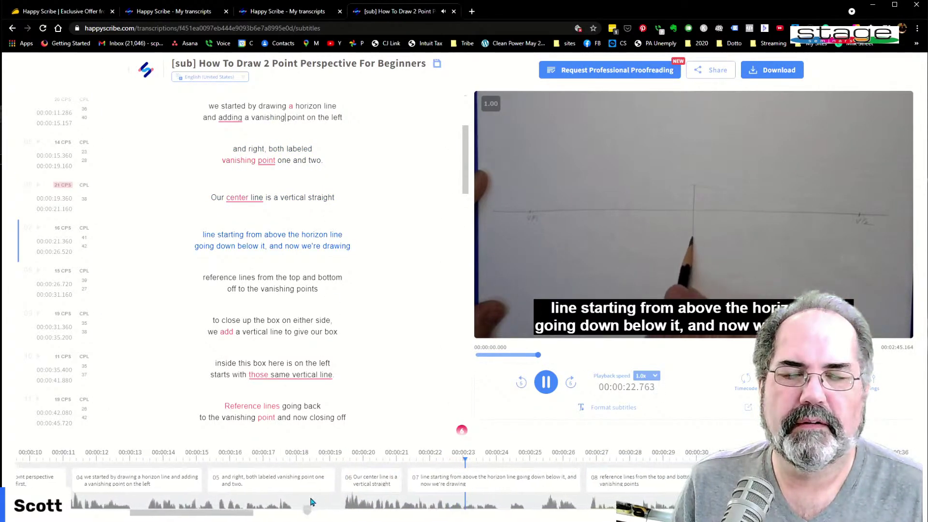
{"action": "left_click", "coordinate": [545, 385]}
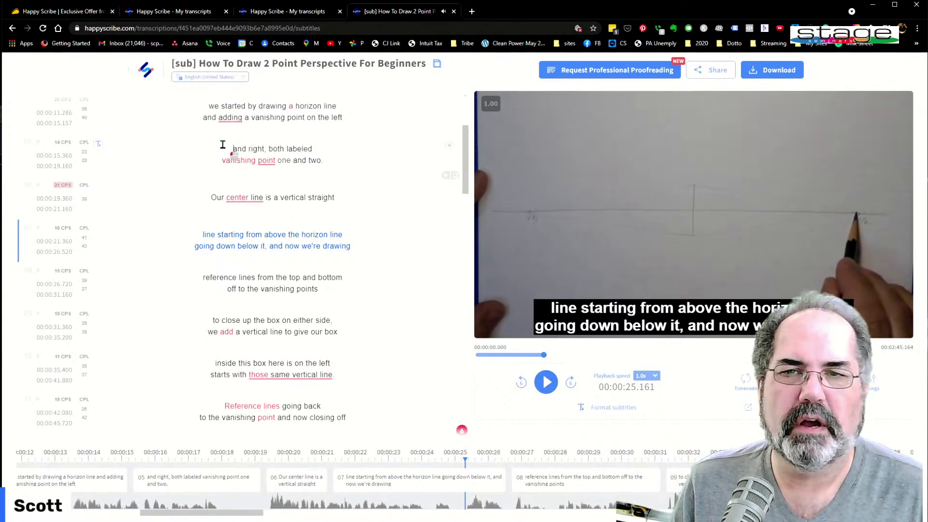
Step: Replay the video from the corrected "vanishing point on the left" subtitle and pause at about 28 seconds
{"action": "left_click", "coordinate": [223, 144]}
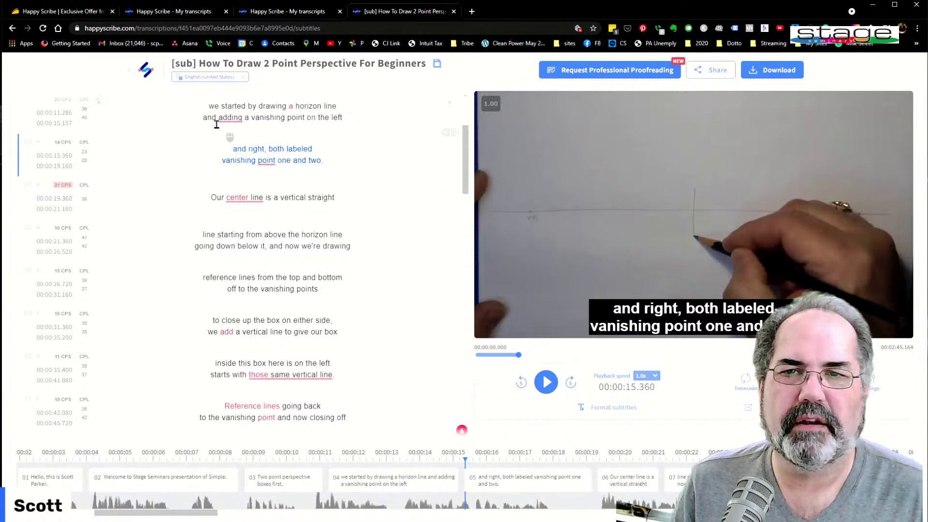
{"action": "left_click", "coordinate": [203, 117]}
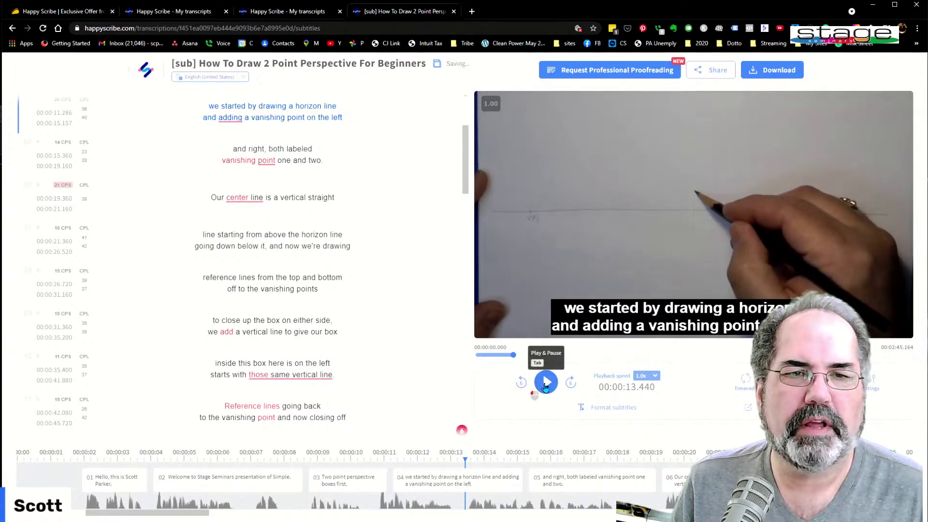
{"action": "left_click", "coordinate": [545, 382]}
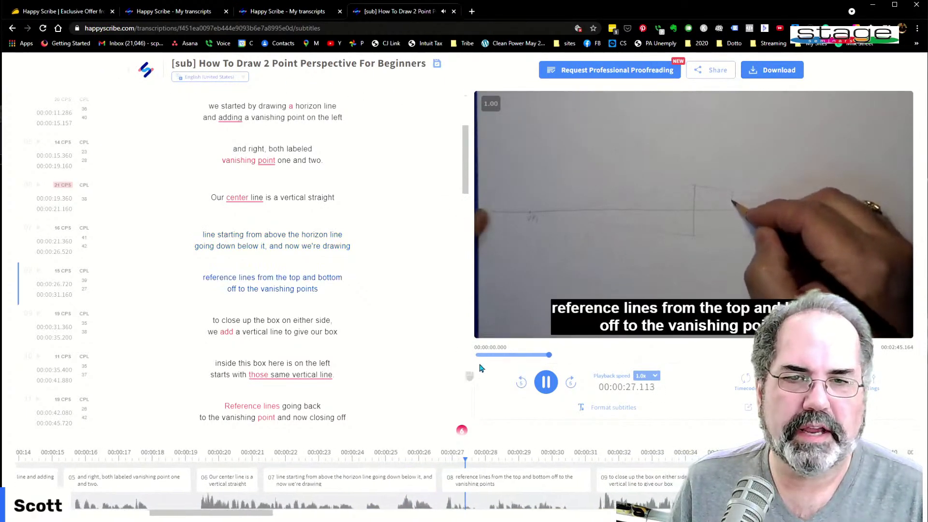
{"action": "left_click", "coordinate": [546, 383]}
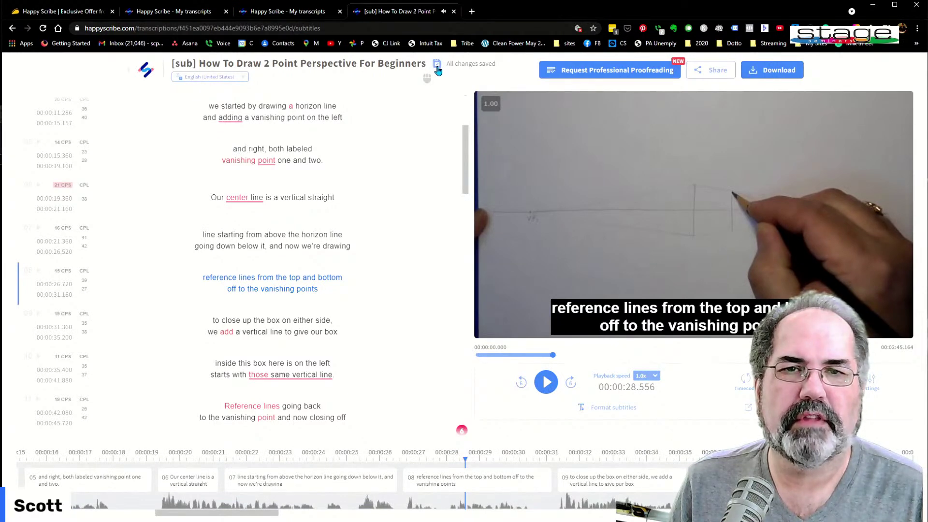
Step: Examine the download options for the subtitled video and the list of subtitle file formats, and close them without downloading
{"action": "left_click", "coordinate": [773, 72]}
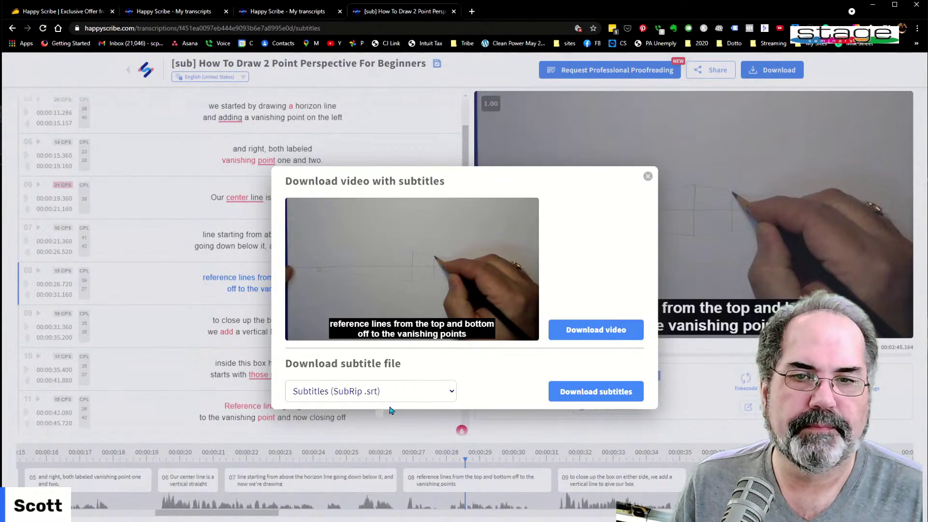
{"action": "left_click", "coordinate": [452, 392]}
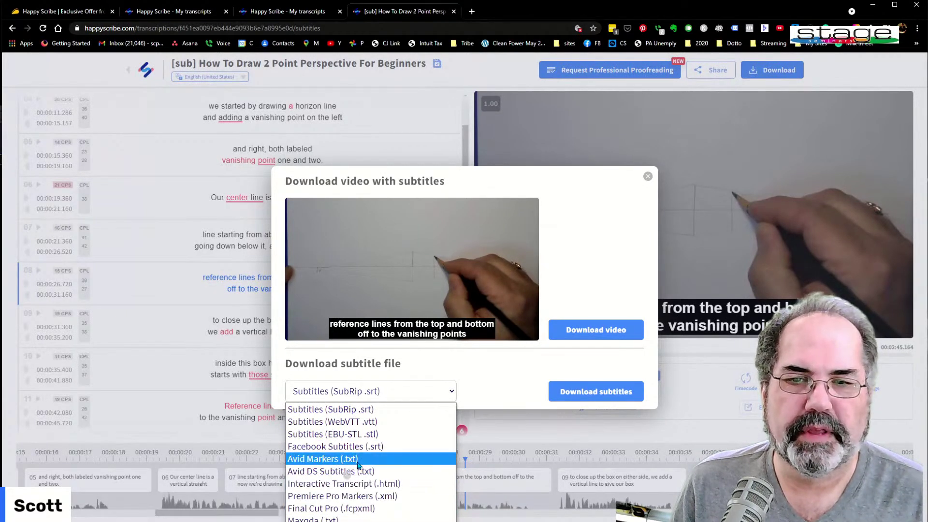
{"action": "left_click", "coordinate": [481, 370]}
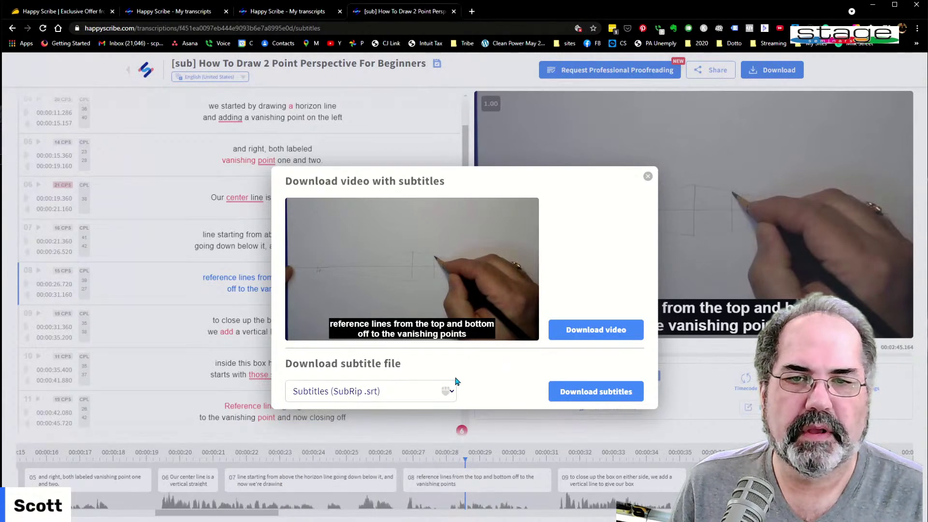
{"action": "left_click", "coordinate": [648, 177]}
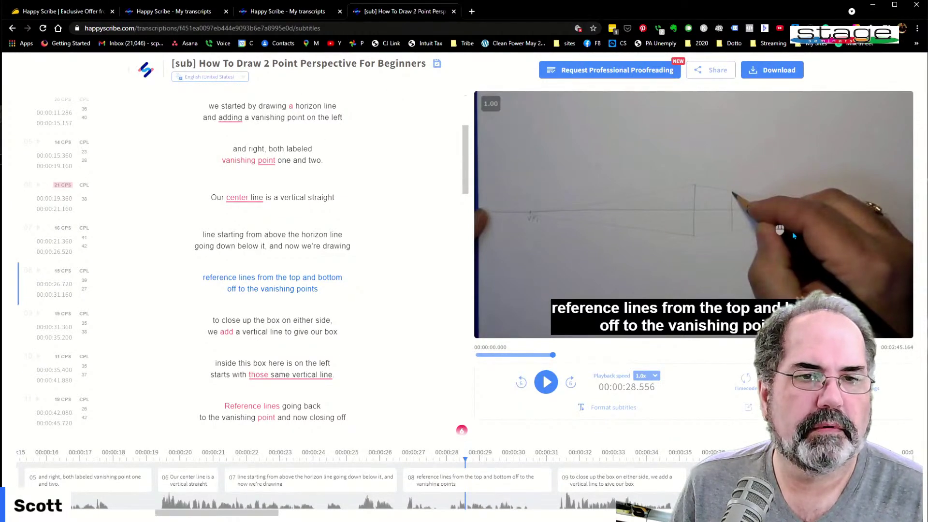
{"action": "left_click", "coordinate": [766, 78]}
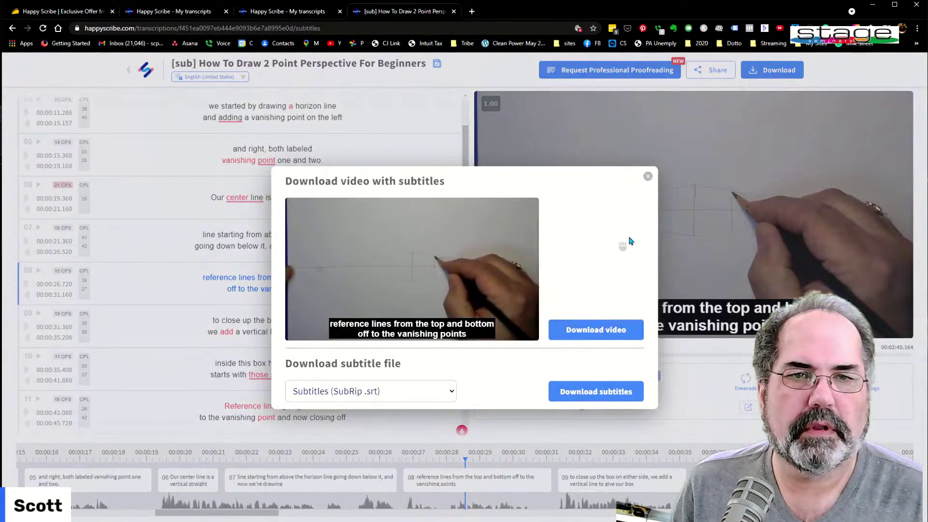
{"action": "left_click", "coordinate": [452, 394]}
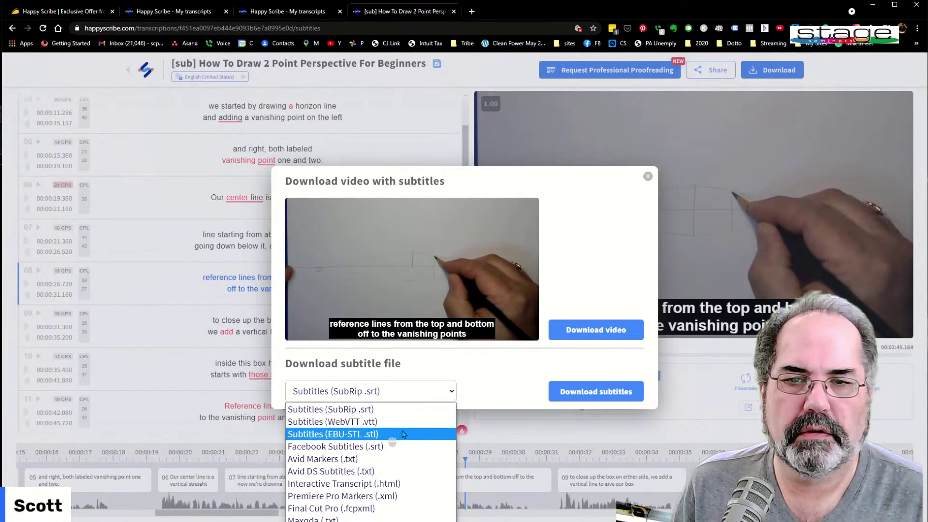
{"action": "left_click", "coordinate": [457, 389]}
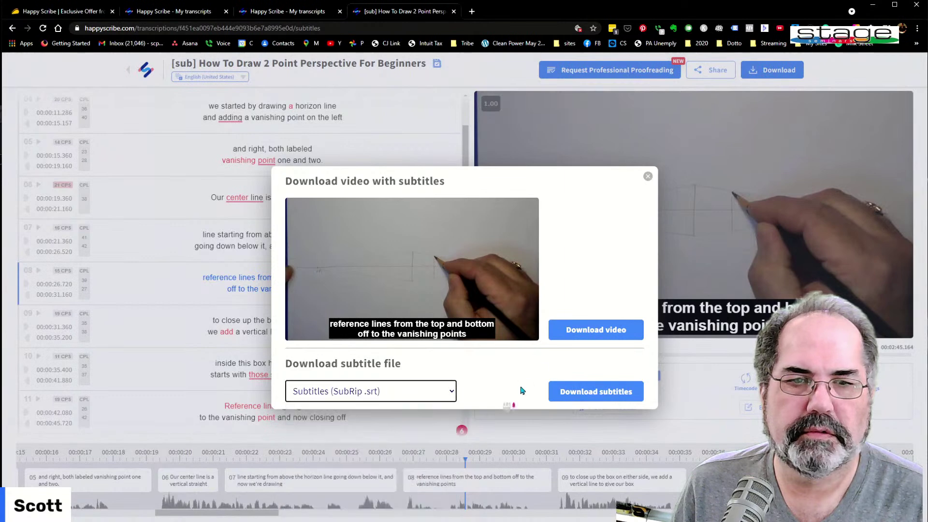
{"action": "left_click", "coordinate": [648, 177]}
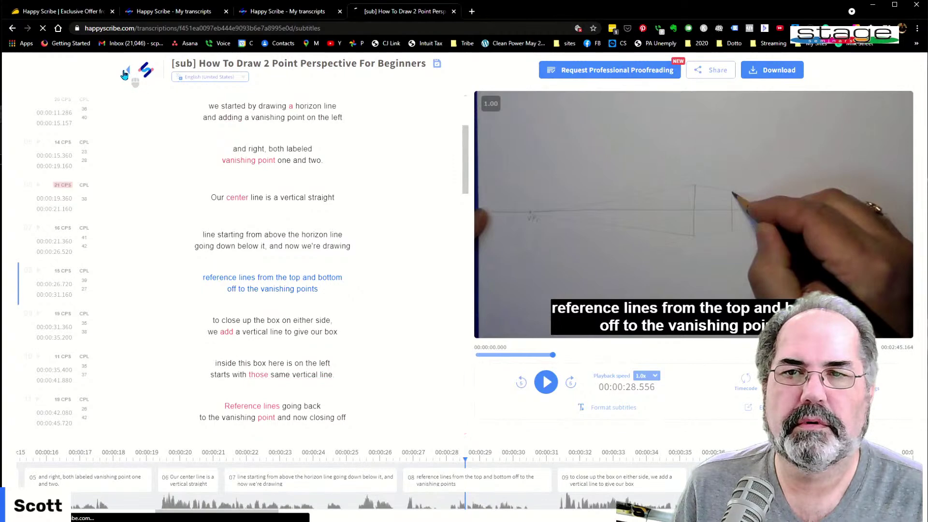
Step: Leave the subtitle editor for the dashboard and open the Drawings folder
{"action": "left_click", "coordinate": [145, 70]}
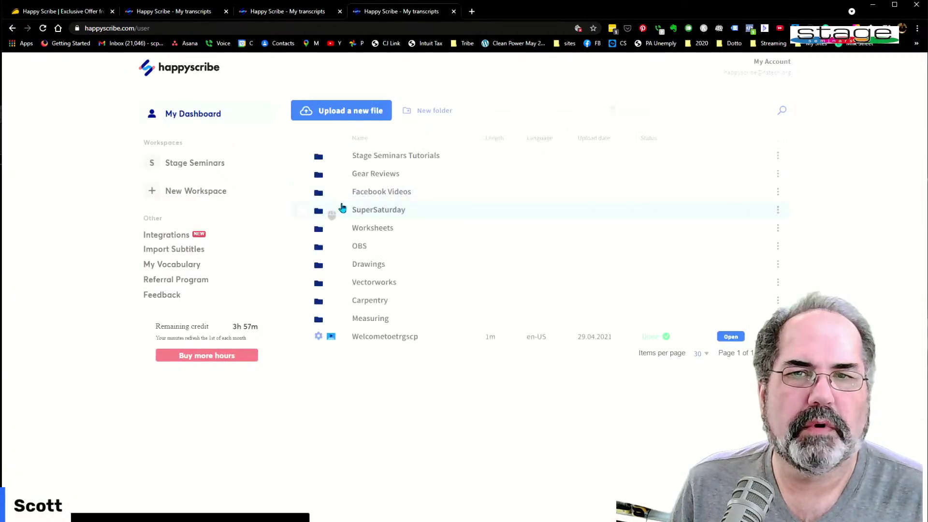
{"action": "left_click", "coordinate": [367, 266]}
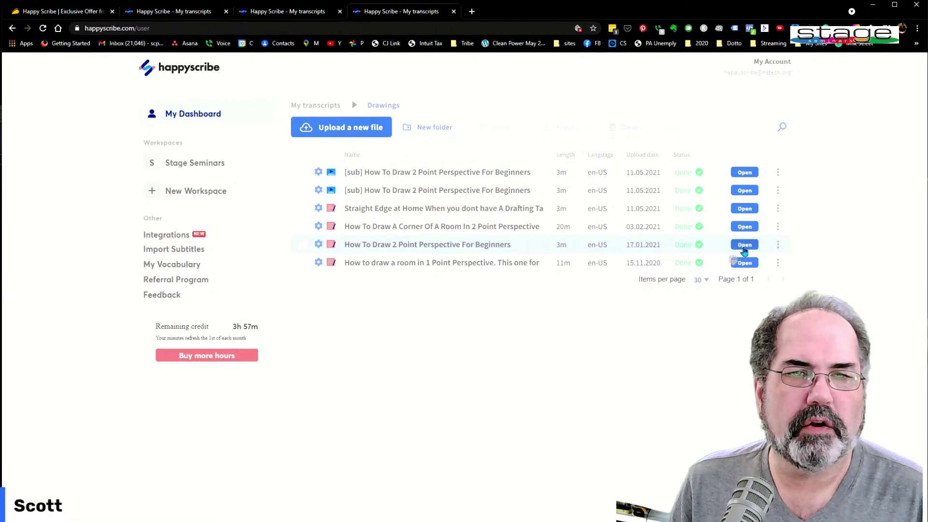
Step: Open the "How To Draw 2 Point Perspective For Beginners" transcript and examine its download formats and export options without downloading
{"action": "left_click", "coordinate": [745, 246]}
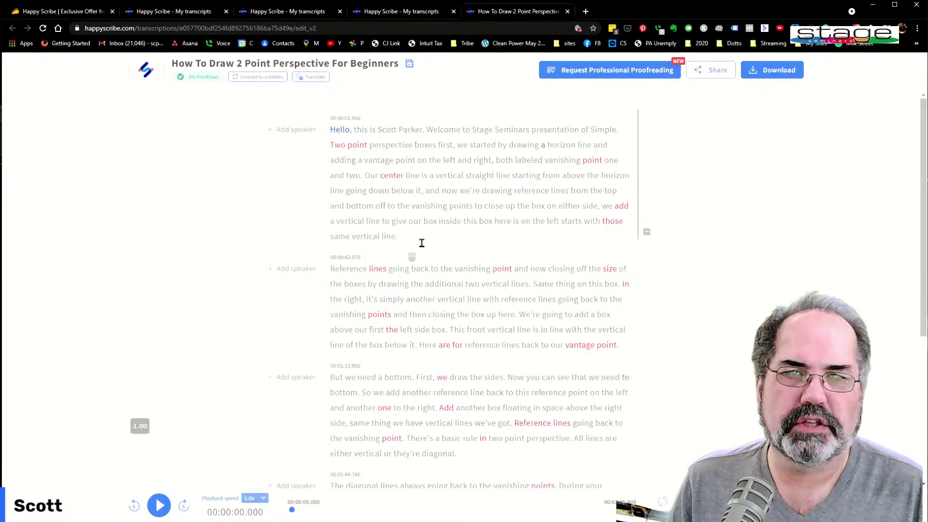
{"action": "left_click", "coordinate": [758, 73]}
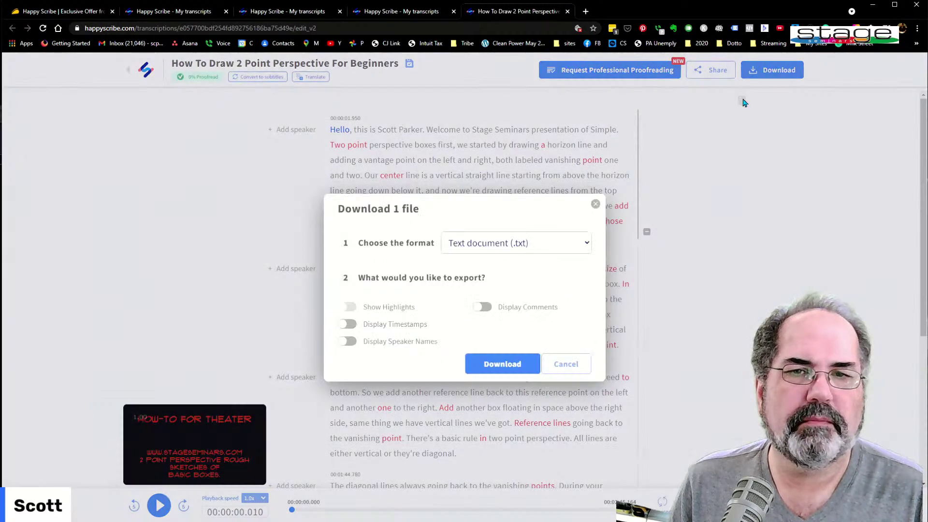
{"action": "left_click", "coordinate": [572, 245]}
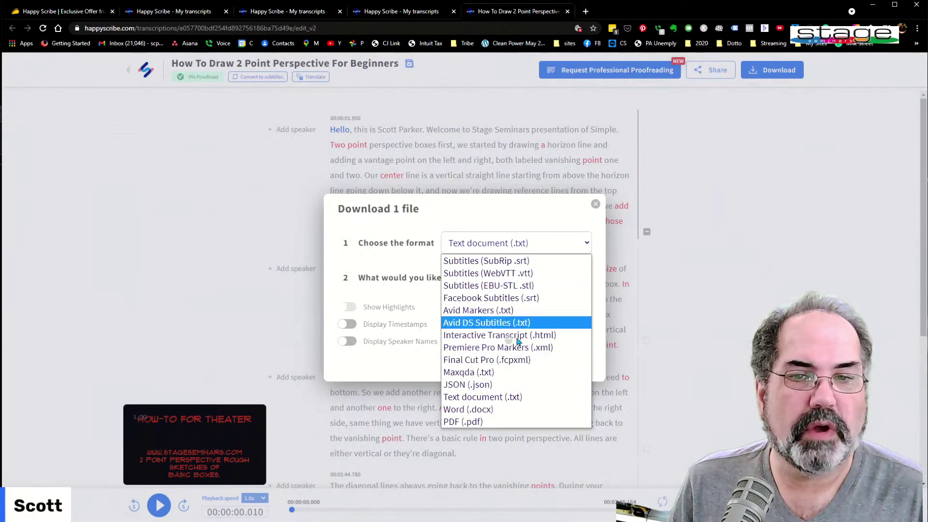
{"action": "left_click", "coordinate": [429, 213]}
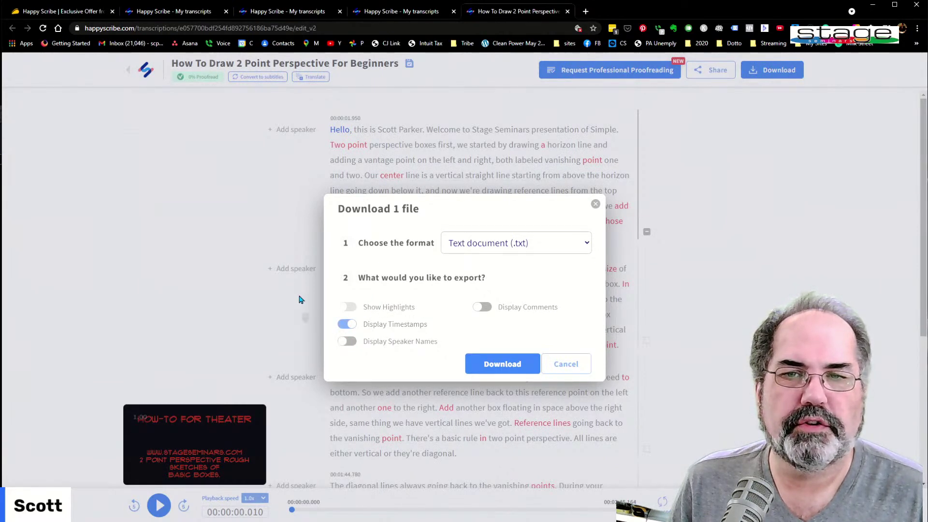
{"action": "left_click", "coordinate": [565, 368]}
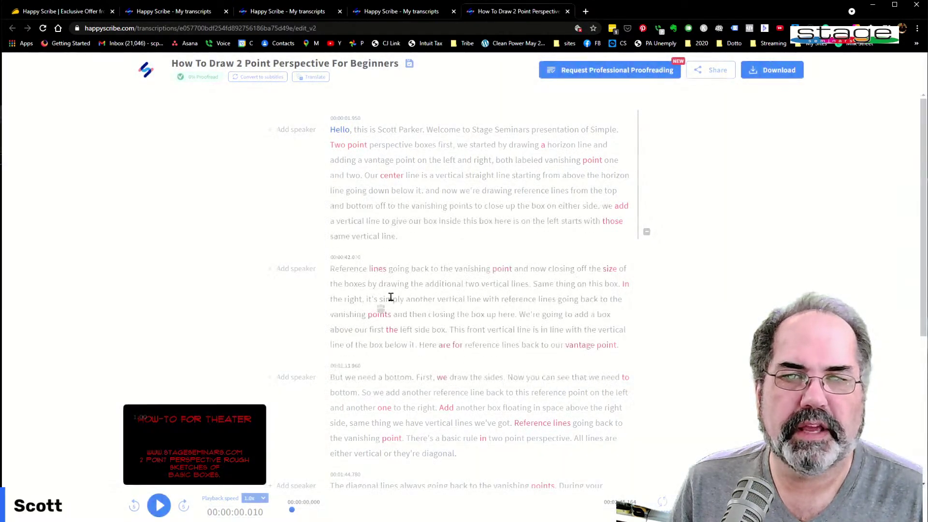
Step: Check the speaker label field beside the transcript paragraph at about 42 seconds and leave it without adding a name
{"action": "left_click", "coordinate": [302, 270]}
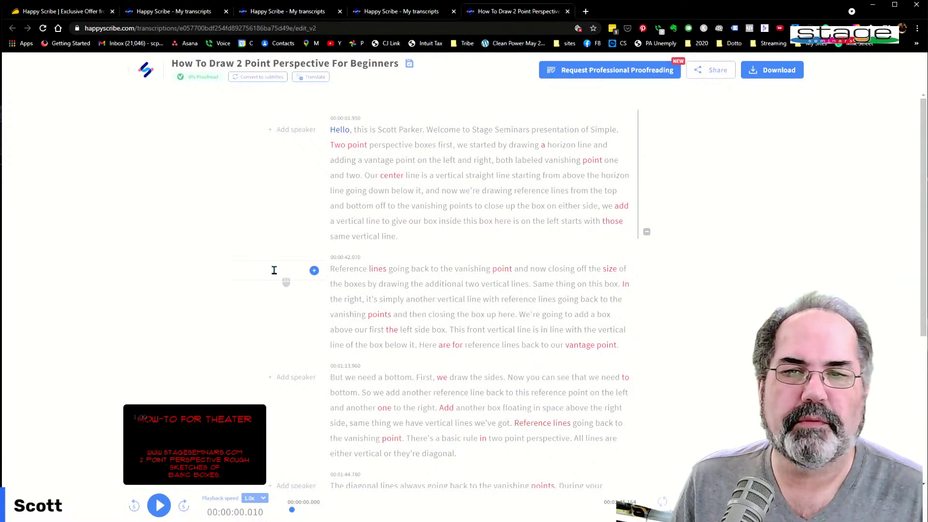
{"action": "left_click", "coordinate": [214, 238]}
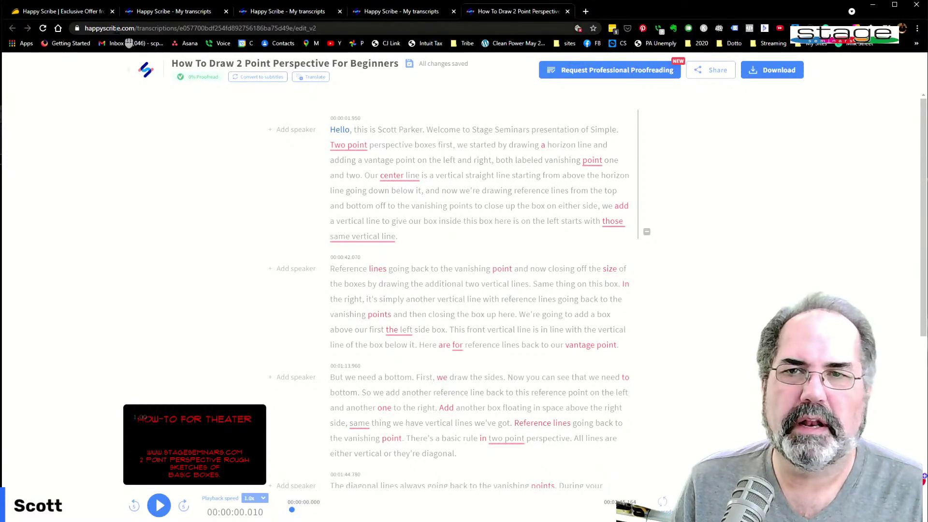
Step: Switch to the AppSumo Happy Scribe deal, review its plans and feature list, and view the refer-a-friend page before returning
{"action": "left_click", "coordinate": [55, 11]}
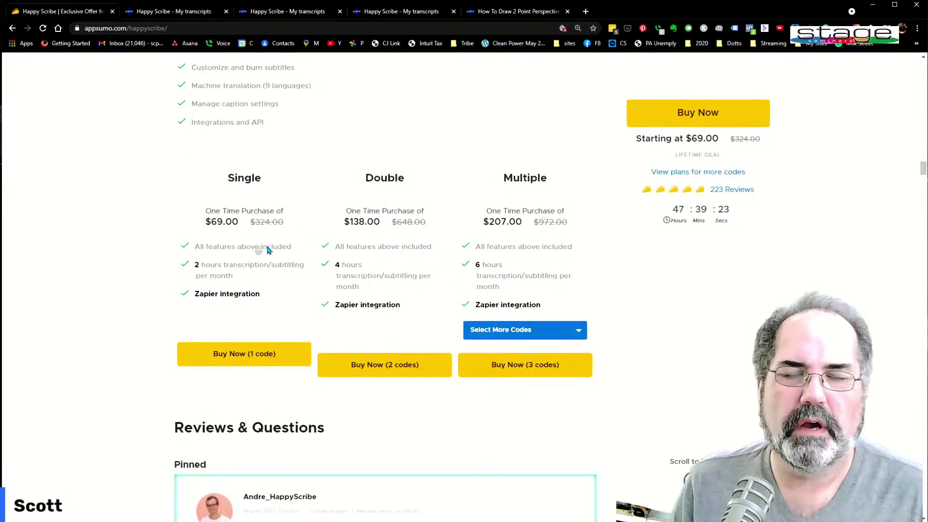
{"action": "scroll", "coordinate": [497, 259], "scroll_direction": "up", "scroll_amount": 2}
{"action": "scroll", "coordinate": [622, 261], "scroll_direction": "up", "scroll_amount": 2}
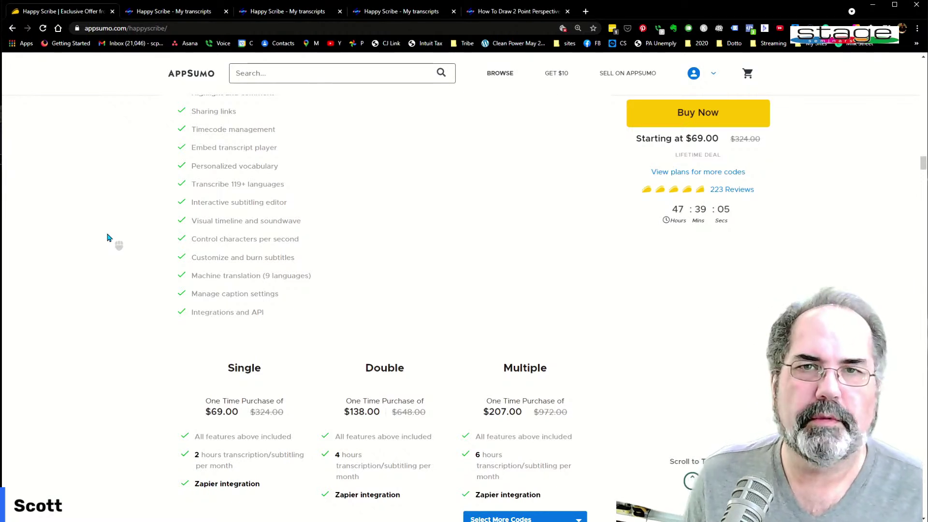
{"action": "left_click", "coordinate": [560, 76]}
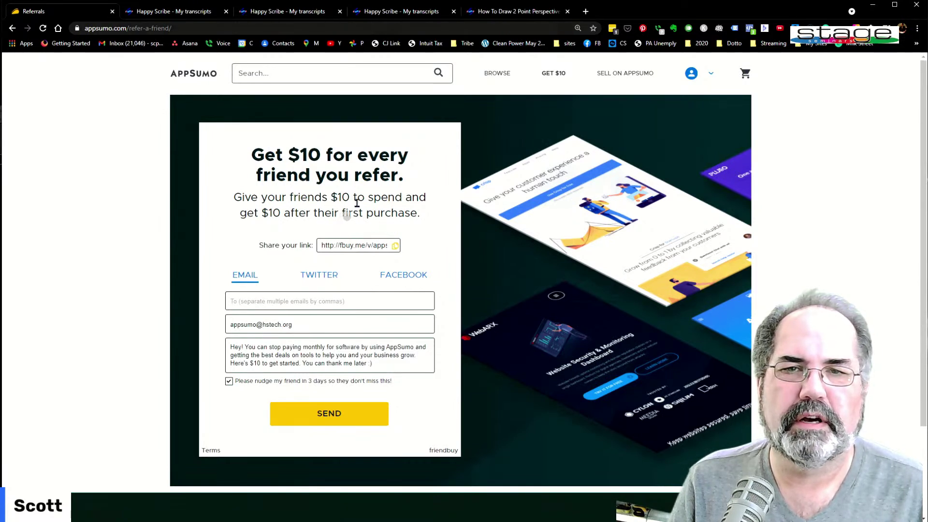
{"action": "left_click", "coordinate": [12, 28]}
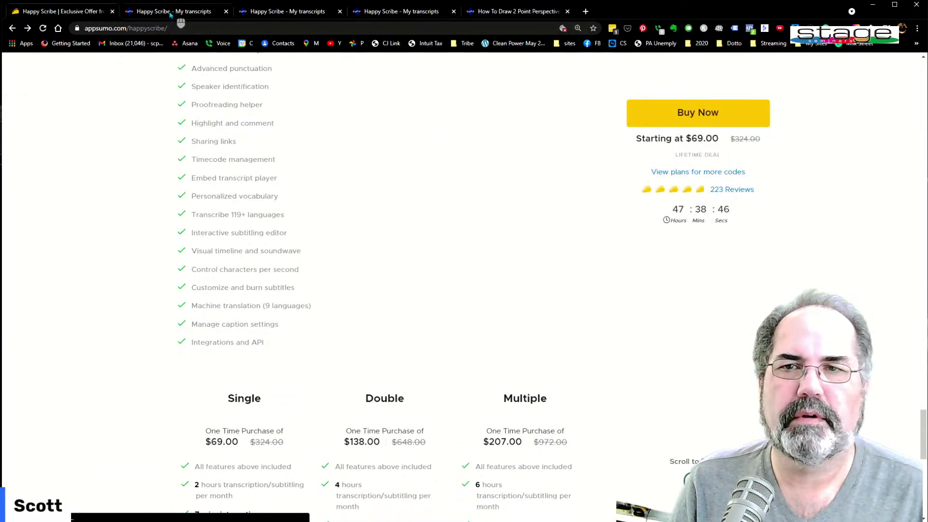
Step: Return to Happy Scribe, go from the Drawings folder to the public home page, and examine the automatic and professional pricing
{"action": "left_click", "coordinate": [171, 14]}
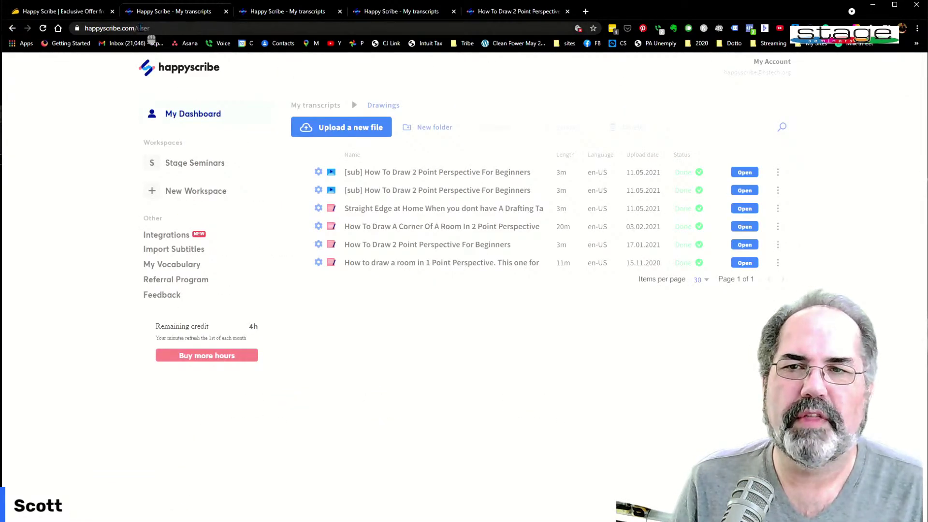
{"action": "left_click_drag", "start_coordinate": [139, 28], "coordinate": [177, 29]}
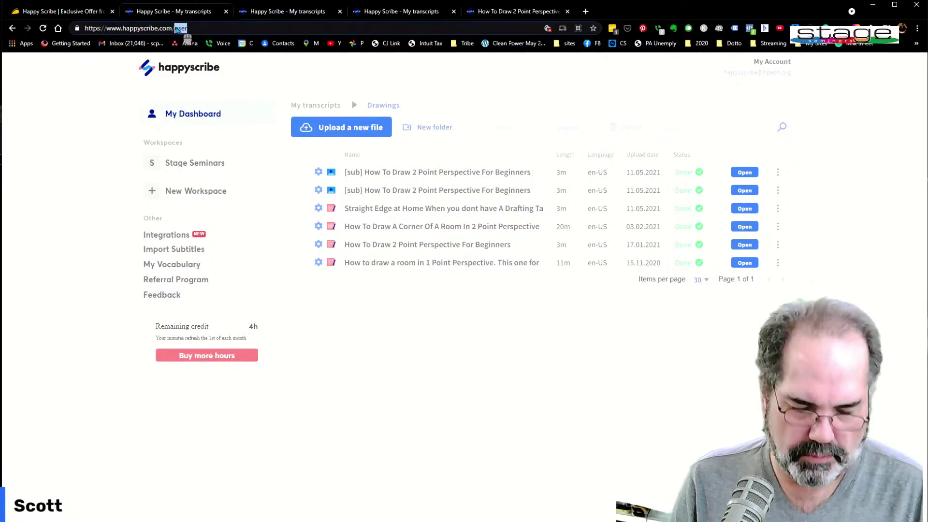
{"action": "key", "text": "BackSpace"}
{"action": "key", "text": "Return"}
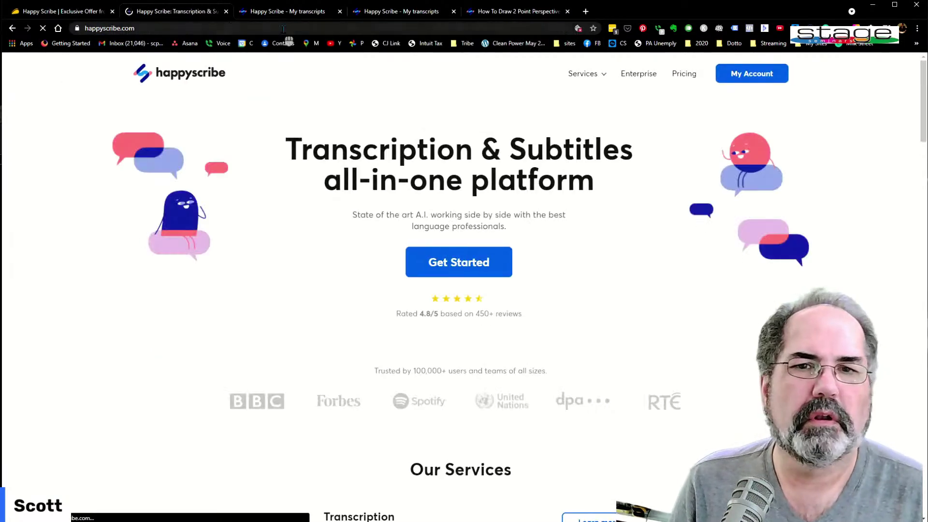
{"action": "left_click", "coordinate": [689, 80]}
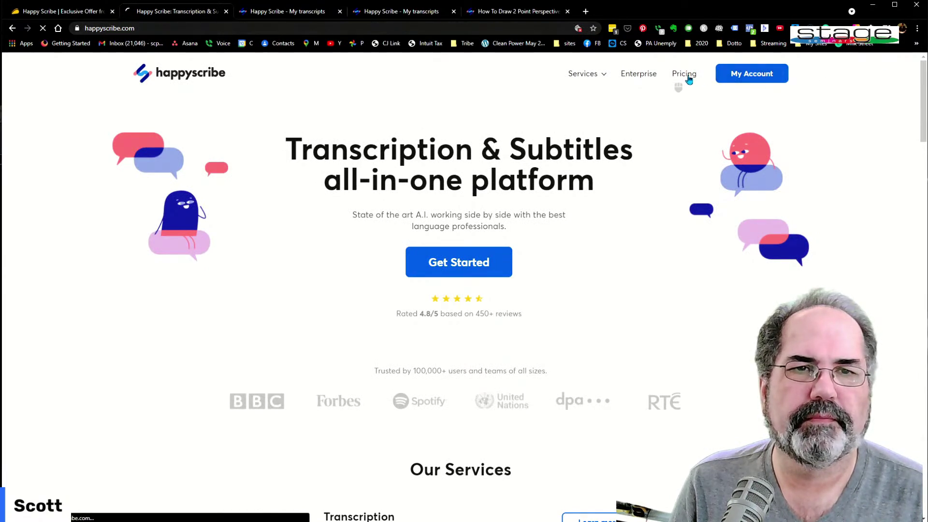
{"action": "scroll", "coordinate": [675, 198], "scroll_direction": "down", "scroll_amount": 2}
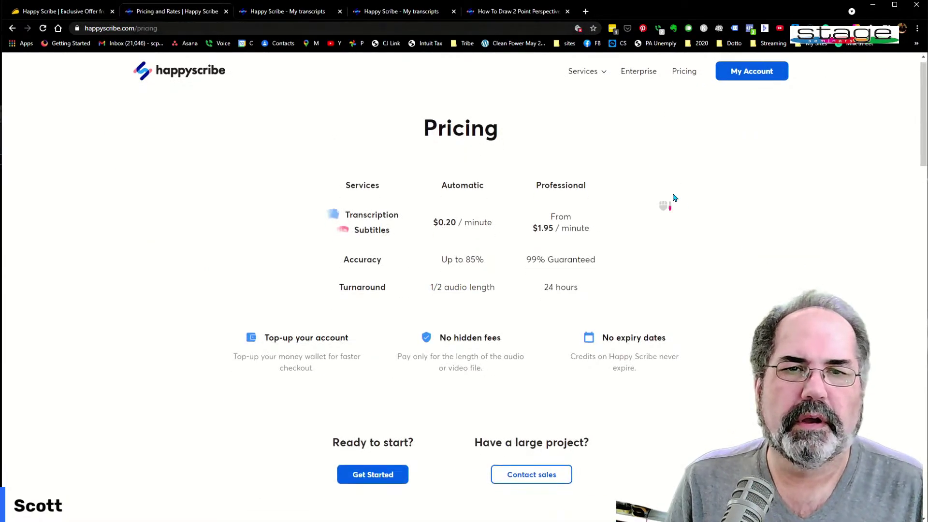
{"action": "scroll", "coordinate": [675, 198], "scroll_direction": "up", "scroll_amount": 2}
{"action": "scroll", "coordinate": [675, 198], "scroll_direction": "down", "scroll_amount": 5}
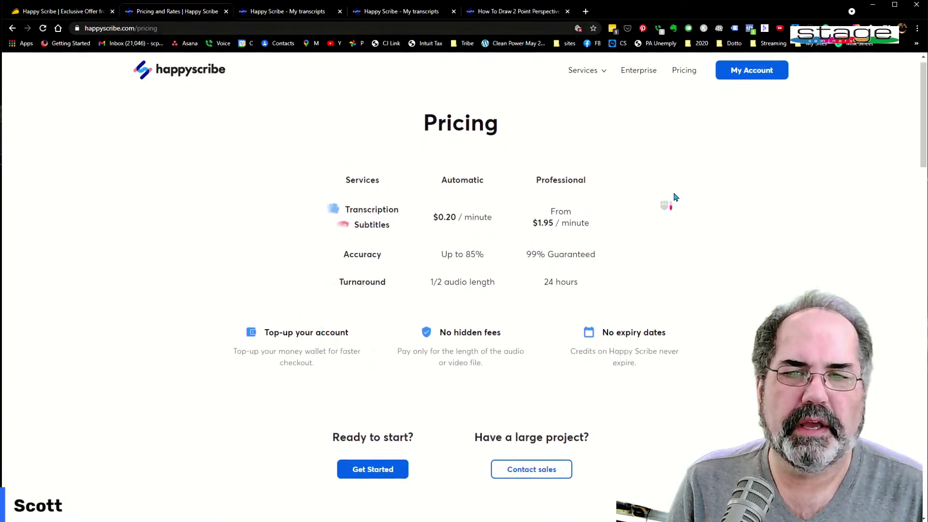
{"action": "scroll", "coordinate": [679, 207], "scroll_direction": "up", "scroll_amount": 5}
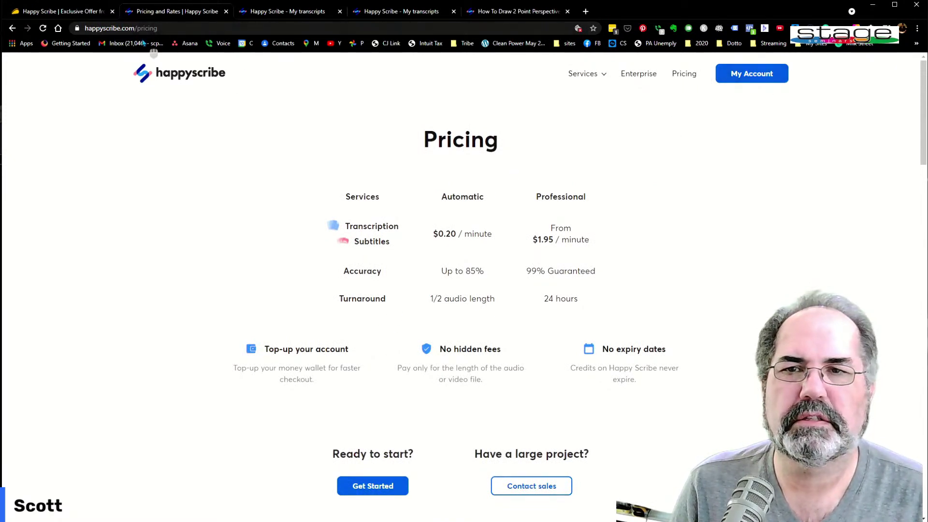
Step: Copy the Happy Scribe pricing page address, open it in an incognito window and dismiss the cookie notice
{"action": "left_click", "coordinate": [132, 28]}
{"action": "key", "text": "ctrl+c"}
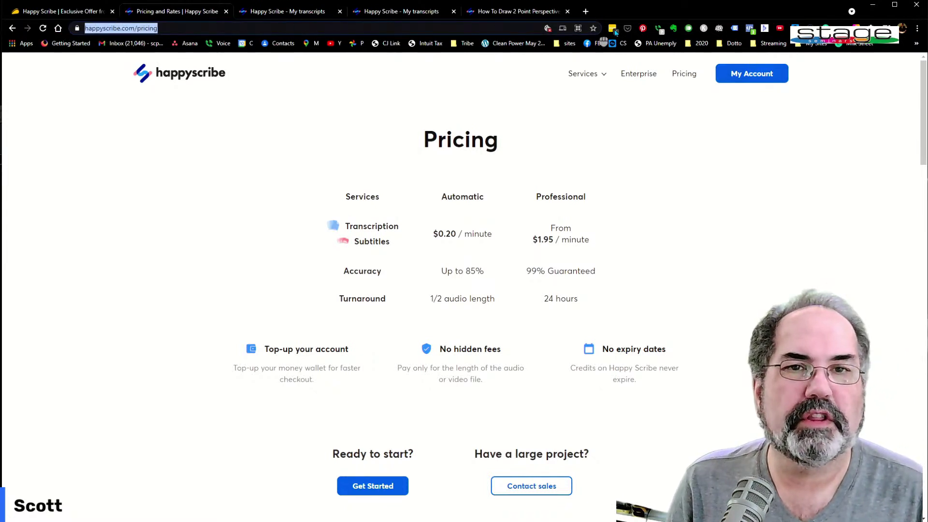
{"action": "left_click", "coordinate": [919, 28]}
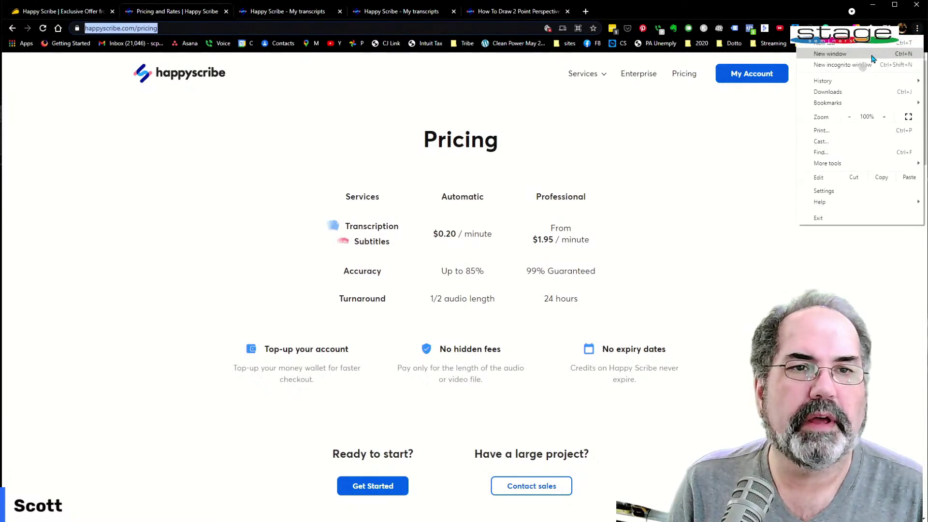
{"action": "left_click", "coordinate": [853, 64]}
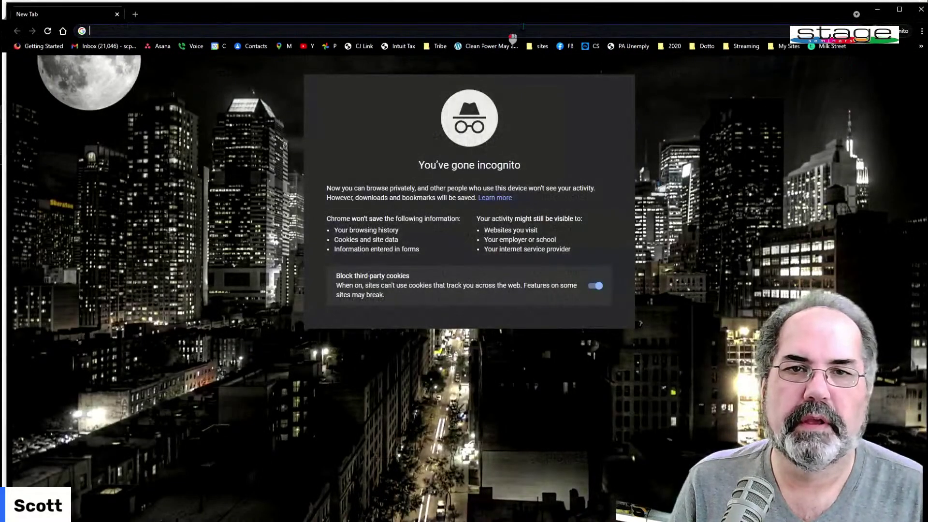
{"action": "key", "text": "ctrl+v"}
{"action": "key", "text": "Return"}
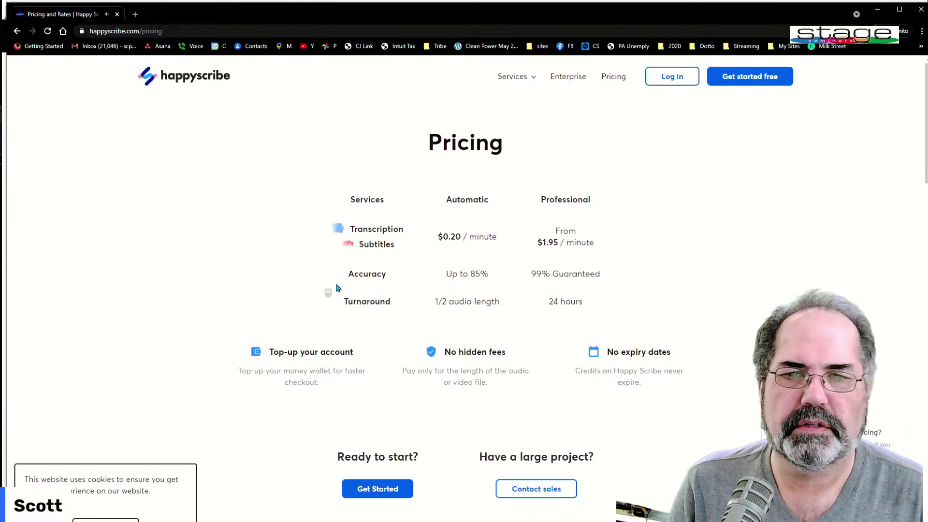
{"action": "left_click", "coordinate": [106, 520]}
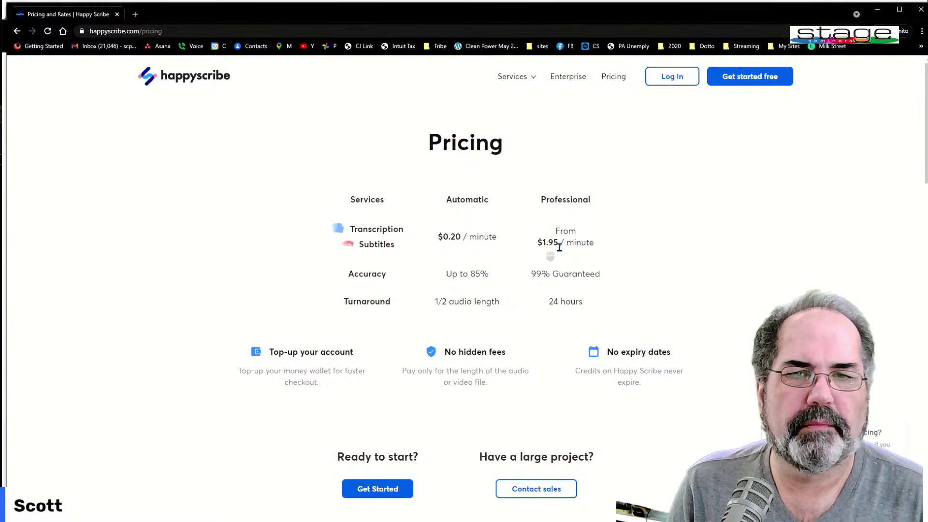
Step: Look through the whole logged-out pricing page, then view the free sign-up form and return to the pricing page
{"action": "scroll", "coordinate": [483, 269], "scroll_direction": "down", "scroll_amount": 2}
{"action": "scroll", "coordinate": [485, 262], "scroll_direction": "down", "scroll_amount": 15}
{"action": "scroll", "coordinate": [488, 261], "scroll_direction": "down", "scroll_amount": 12}
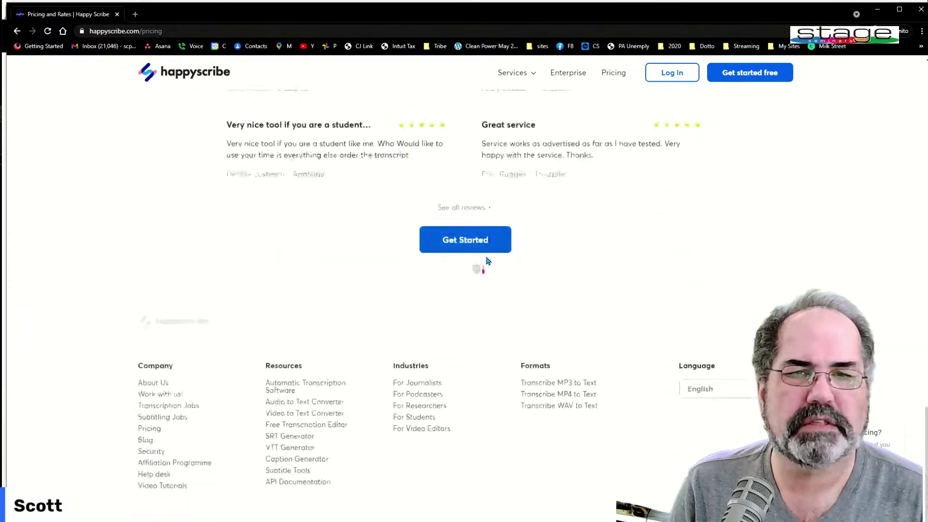
{"action": "scroll", "coordinate": [487, 261], "scroll_direction": "down", "scroll_amount": 2}
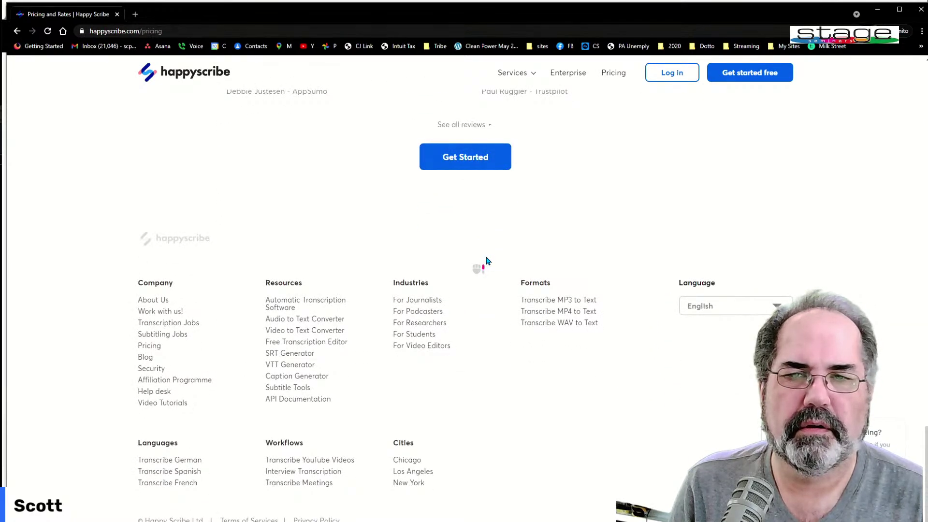
{"action": "scroll", "coordinate": [488, 261], "scroll_direction": "up", "scroll_amount": 13}
{"action": "scroll", "coordinate": [491, 249], "scroll_direction": "up", "scroll_amount": 8}
{"action": "left_click", "coordinate": [613, 73]}
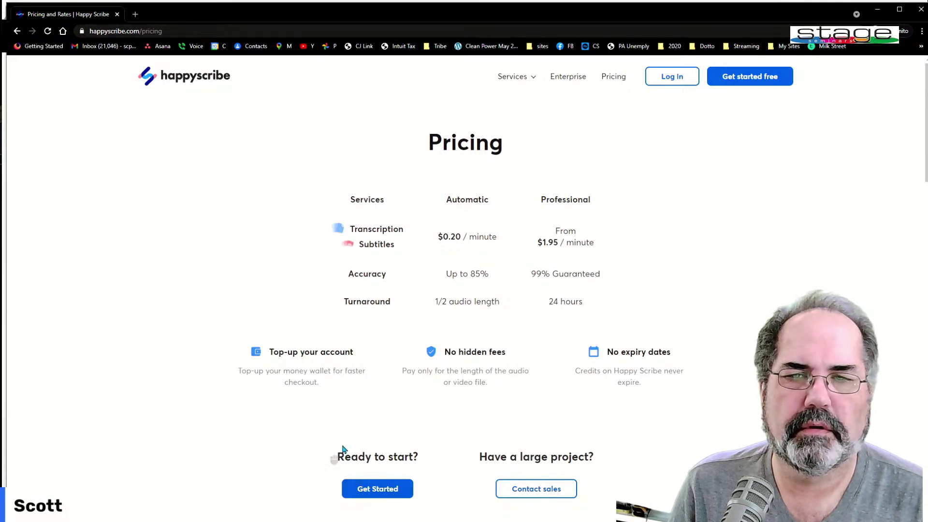
{"action": "left_click", "coordinate": [370, 489]}
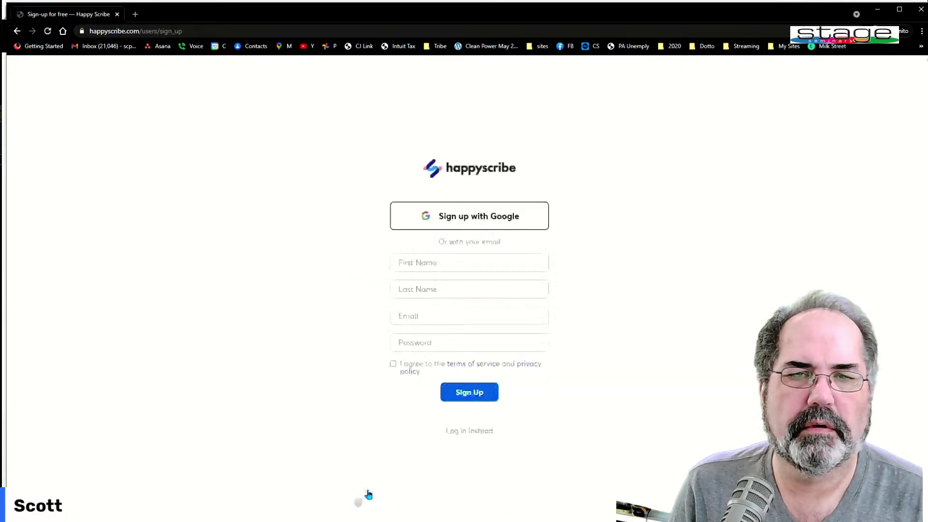
{"action": "left_click", "coordinate": [17, 31]}
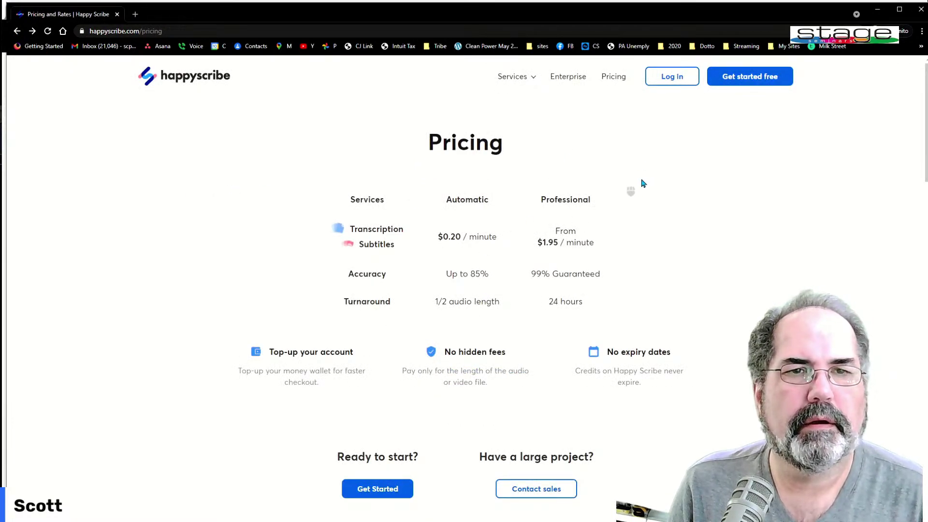
Step: Read the answer to "Do you do monthly pricing?" in the Frequently Asked Questions and return to the pricing table
{"action": "scroll", "coordinate": [643, 184], "scroll_direction": "down", "scroll_amount": 5}
{"action": "scroll", "coordinate": [666, 209], "scroll_direction": "down", "scroll_amount": 2}
{"action": "scroll", "coordinate": [666, 214], "scroll_direction": "down", "scroll_amount": 9}
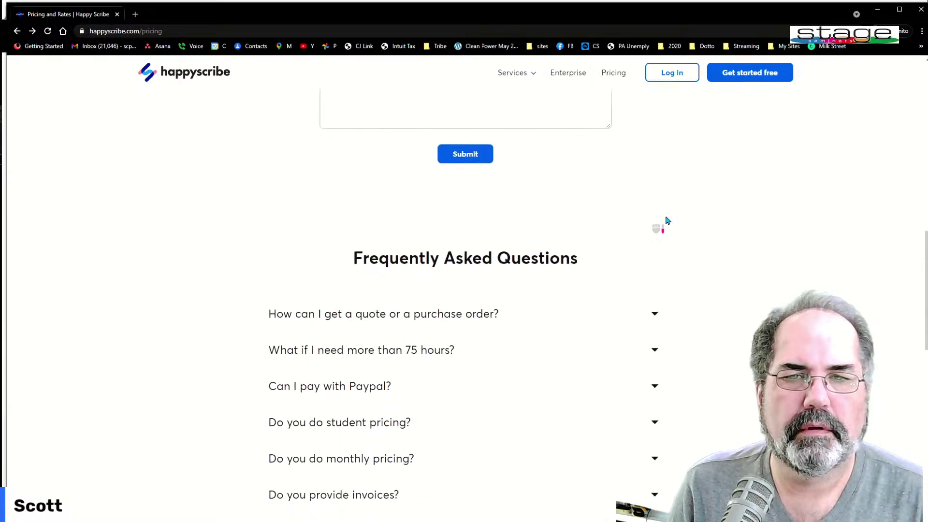
{"action": "scroll", "coordinate": [667, 221], "scroll_direction": "down", "scroll_amount": 2}
{"action": "scroll", "coordinate": [717, 235], "scroll_direction": "down", "scroll_amount": 1}
{"action": "scroll", "coordinate": [691, 252], "scroll_direction": "down", "scroll_amount": 2}
{"action": "left_click", "coordinate": [660, 256]}
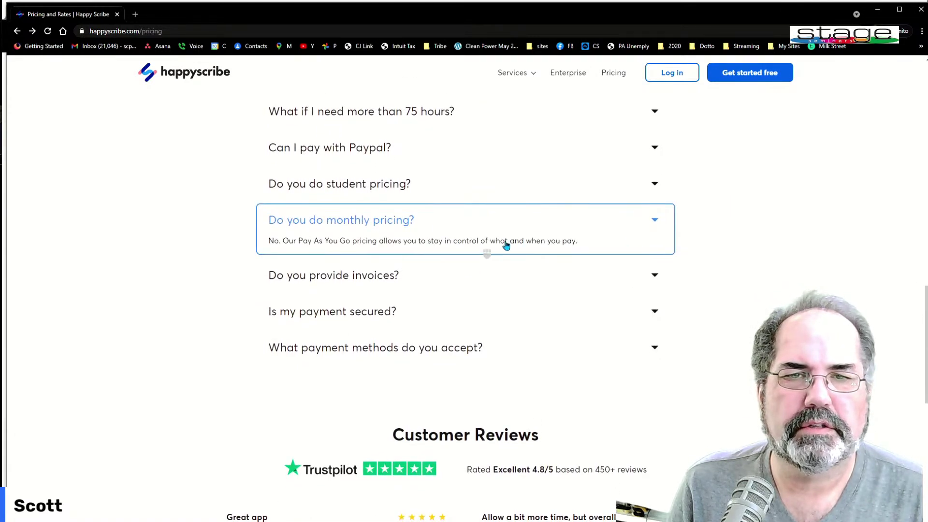
{"action": "scroll", "coordinate": [703, 266], "scroll_direction": "up", "scroll_amount": 1}
{"action": "scroll", "coordinate": [699, 268], "scroll_direction": "up", "scroll_amount": 20}
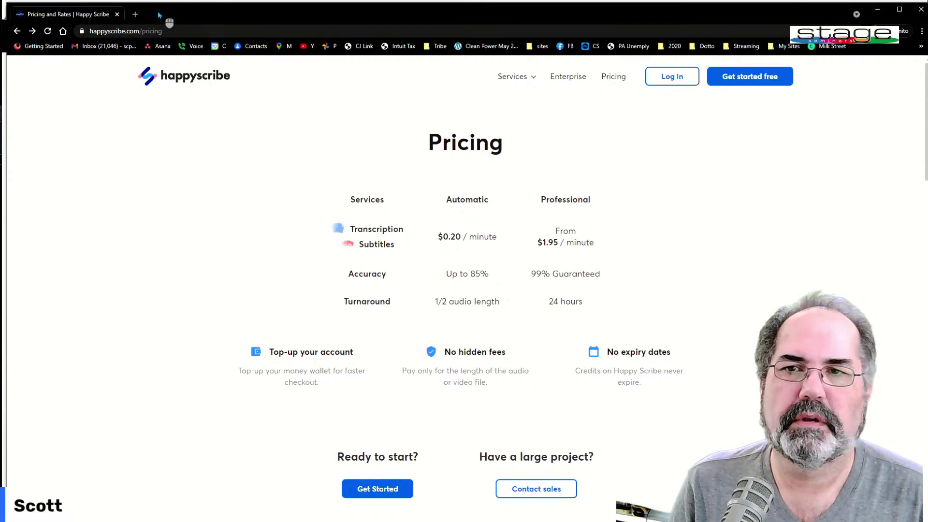
Step: Move the incognito window out of the way, go to the logged-in account's dashboard and open the Drawings folder
{"action": "left_click_drag", "start_coordinate": [157, 10], "coordinate": [113, 483]}
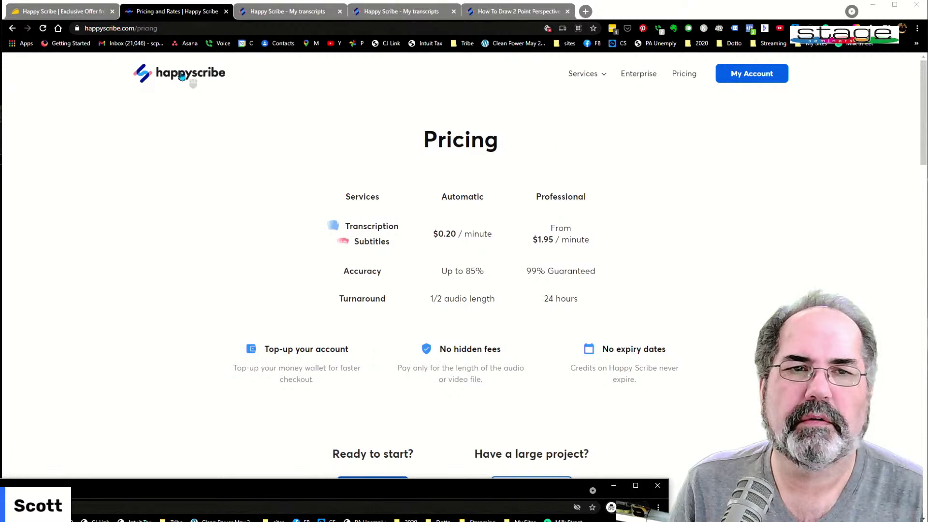
{"action": "left_click", "coordinate": [731, 81]}
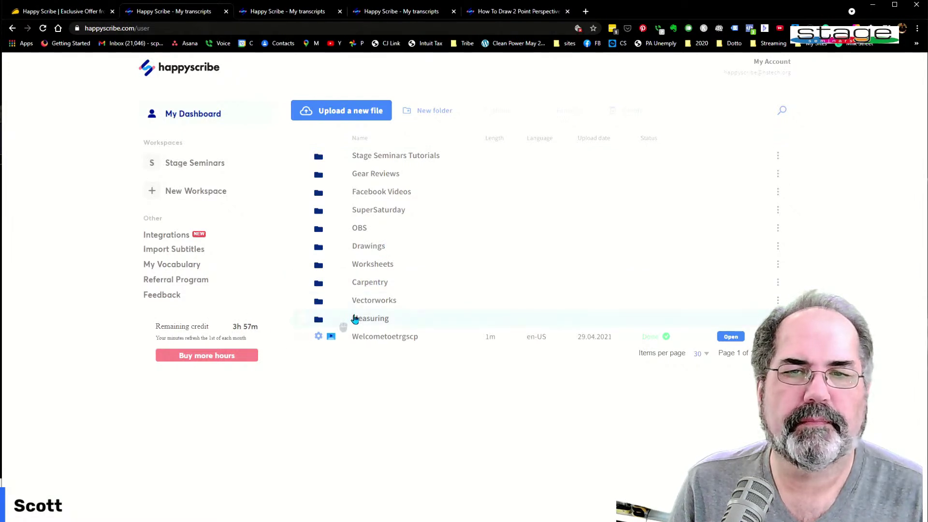
{"action": "left_click", "coordinate": [352, 248]}
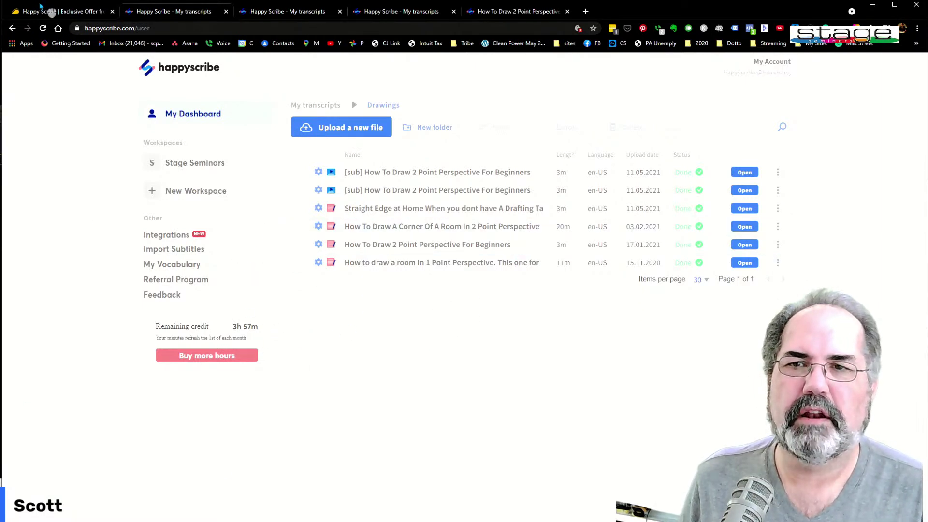
Step: Return to the AppSumo Happy Scribe deal and examine what the Single, Double and Multiple plans include
{"action": "left_click", "coordinate": [43, 6]}
{"action": "scroll", "coordinate": [310, 384], "scroll_direction": "down", "scroll_amount": 4}
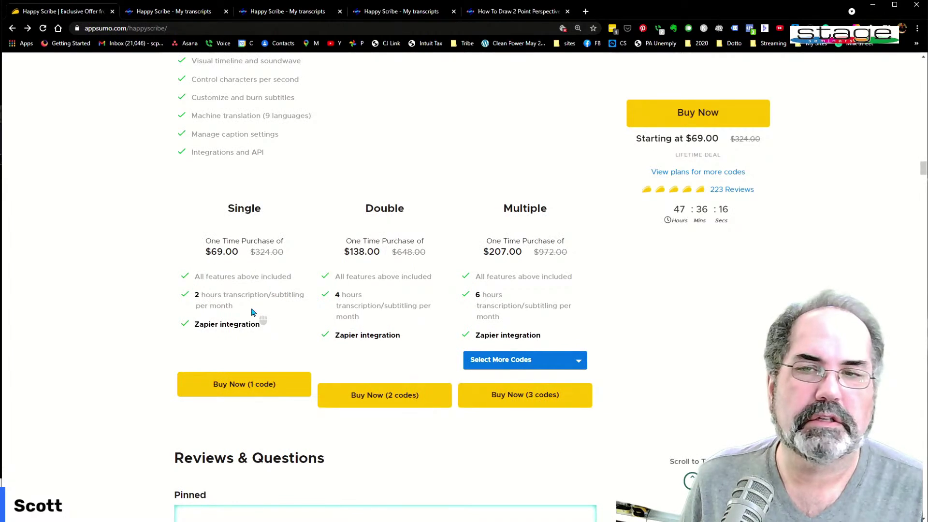
Step: Compare the plan tiers with the included feature list of the Happy Scribe deal and return to the start of the deal page
{"action": "scroll", "coordinate": [212, 305], "scroll_direction": "up", "scroll_amount": 2}
{"action": "scroll", "coordinate": [212, 307], "scroll_direction": "down", "scroll_amount": 3}
{"action": "scroll", "coordinate": [215, 303], "scroll_direction": "up", "scroll_amount": 3}
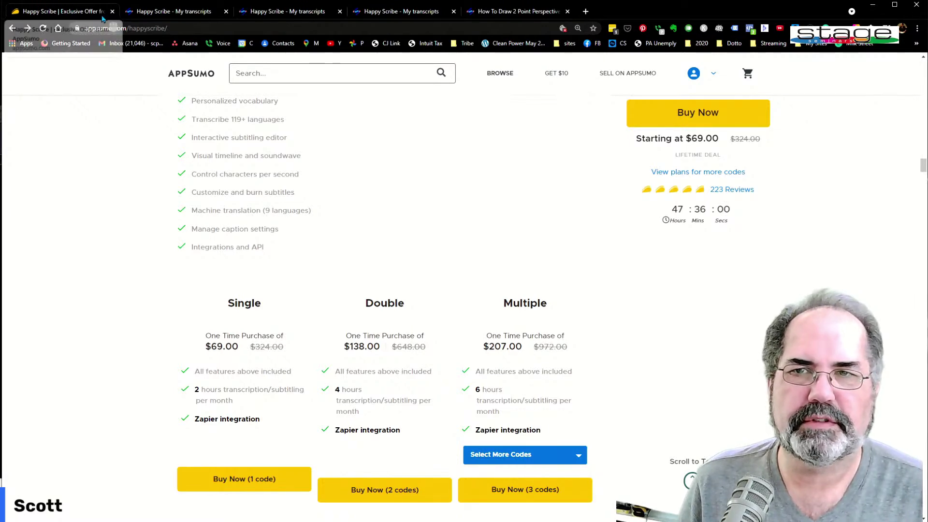
{"action": "scroll", "coordinate": [716, 275], "scroll_direction": "up", "scroll_amount": 9}
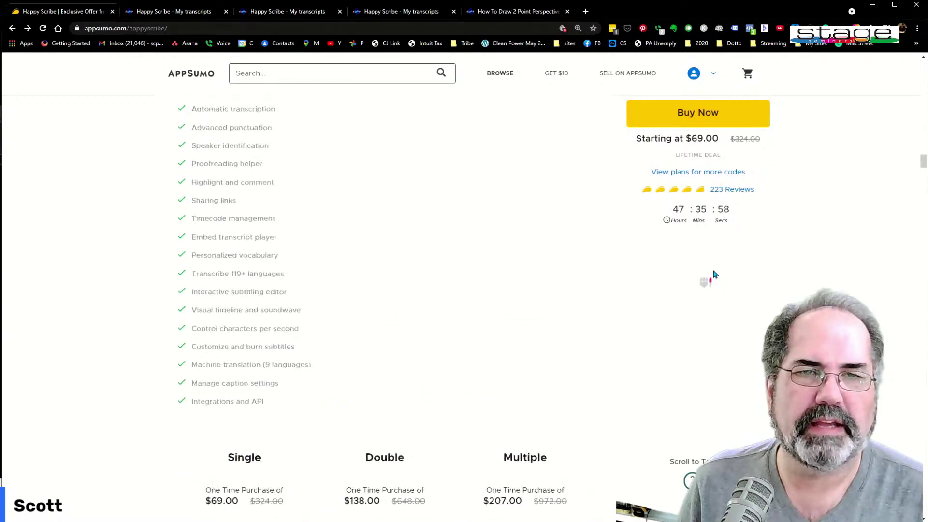
{"action": "left_click_drag", "start_coordinate": [918, 154], "coordinate": [924, 38]}
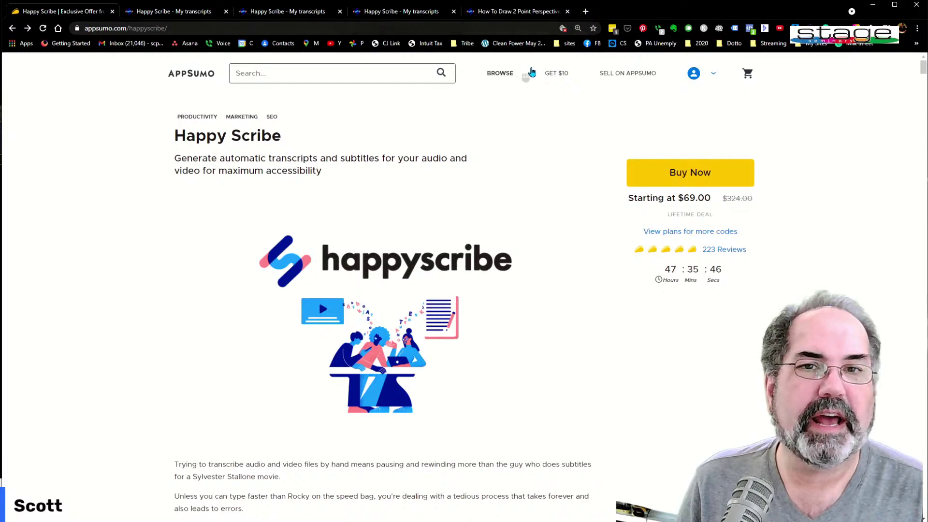
Step: Browse AppSumo's current offers, search for the suggested term TidyCal and look over the matching deals
{"action": "left_click", "coordinate": [505, 74]}
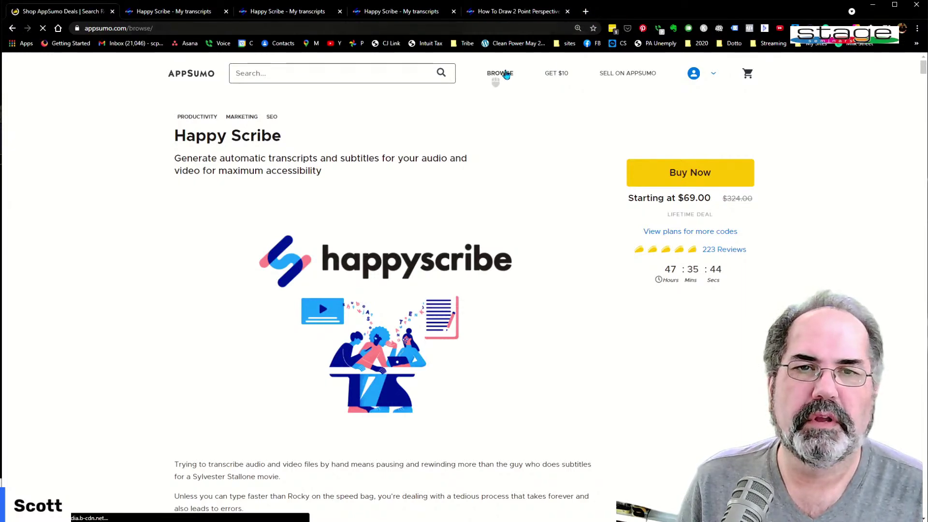
{"action": "left_click", "coordinate": [406, 80]}
{"action": "type", "text": "tidy"}
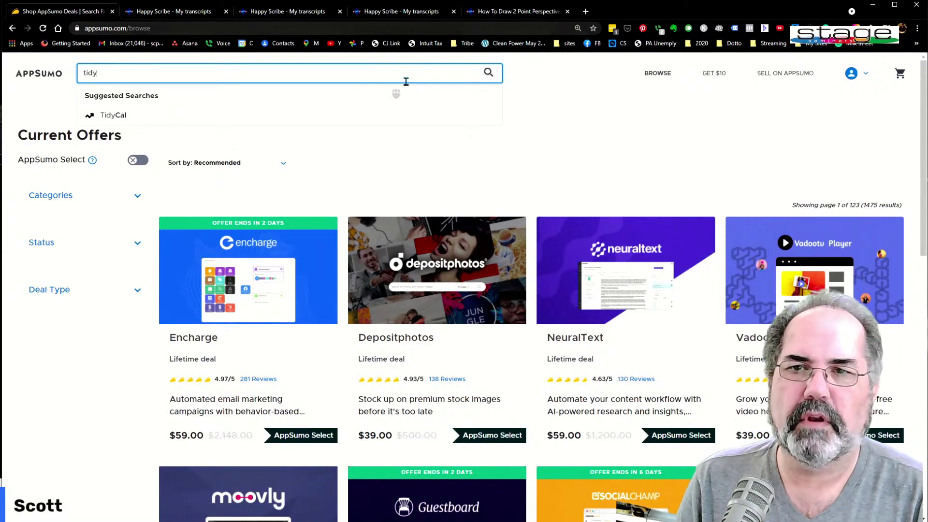
{"action": "left_click", "coordinate": [112, 116]}
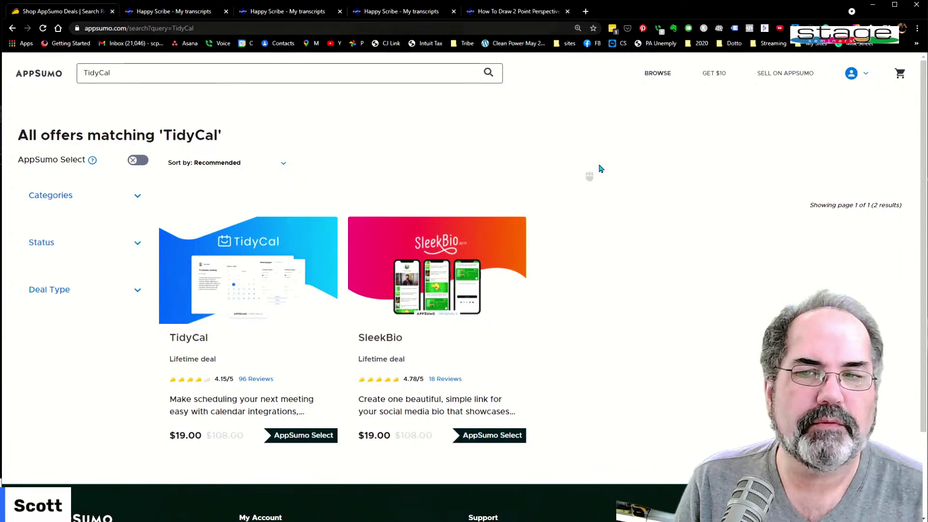
{"action": "scroll", "coordinate": [600, 169], "scroll_direction": "down", "scroll_amount": 1}
{"action": "scroll", "coordinate": [600, 169], "scroll_direction": "down", "scroll_amount": 1}
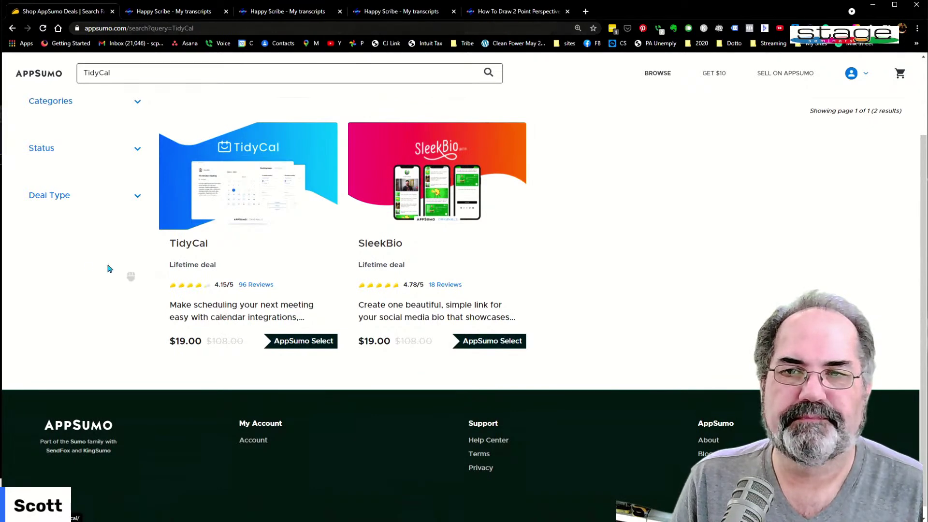
{"action": "scroll", "coordinate": [87, 269], "scroll_direction": "up", "scroll_amount": 2}
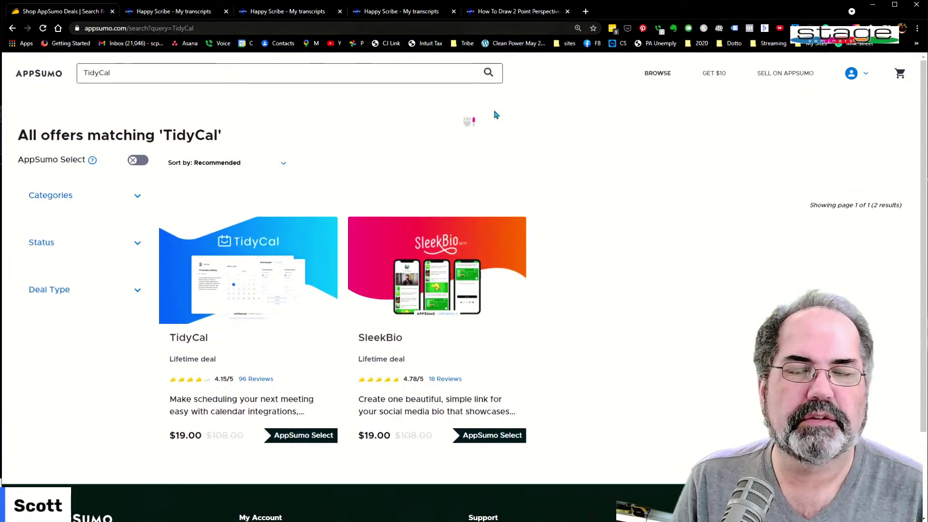